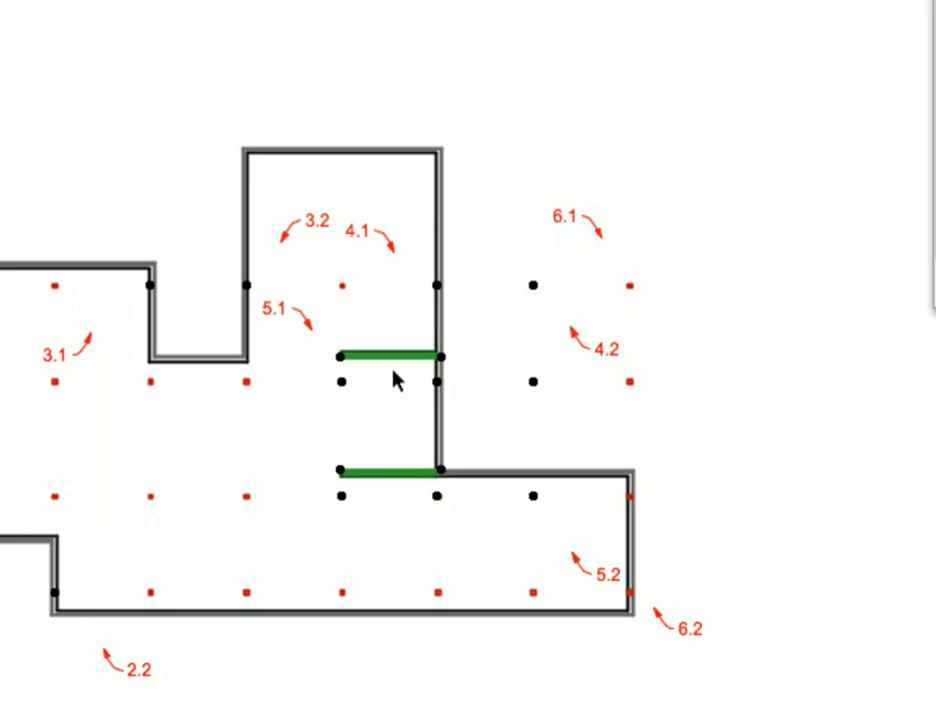
Clear the interior-wall selection and box-select the columns along the right outer wall.
{"action": "left_click", "coordinate": [396, 359]}
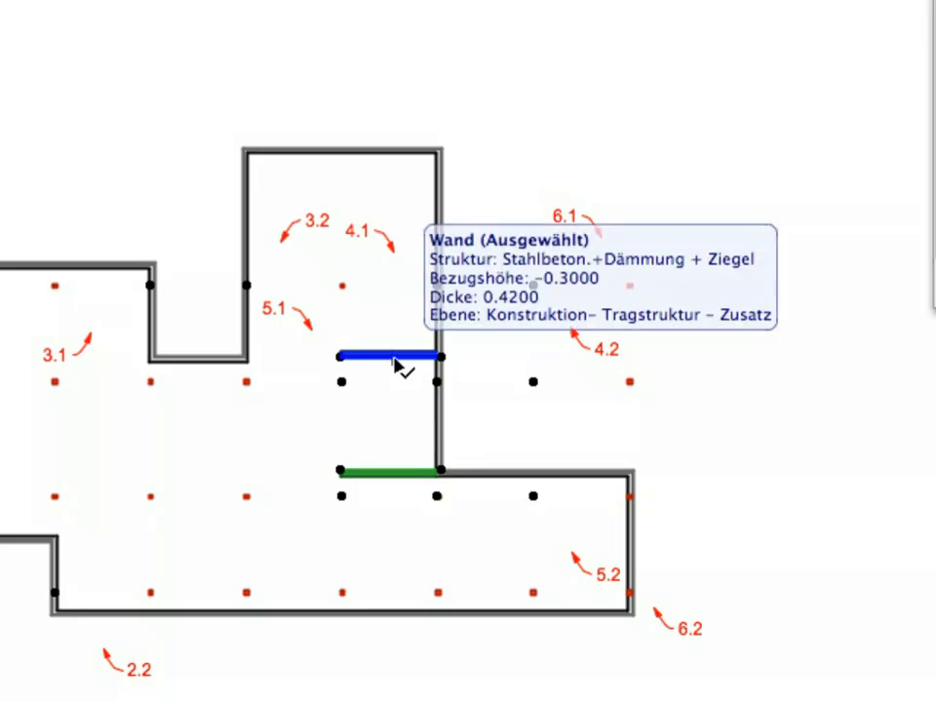
{"action": "key", "text": "Escape"}
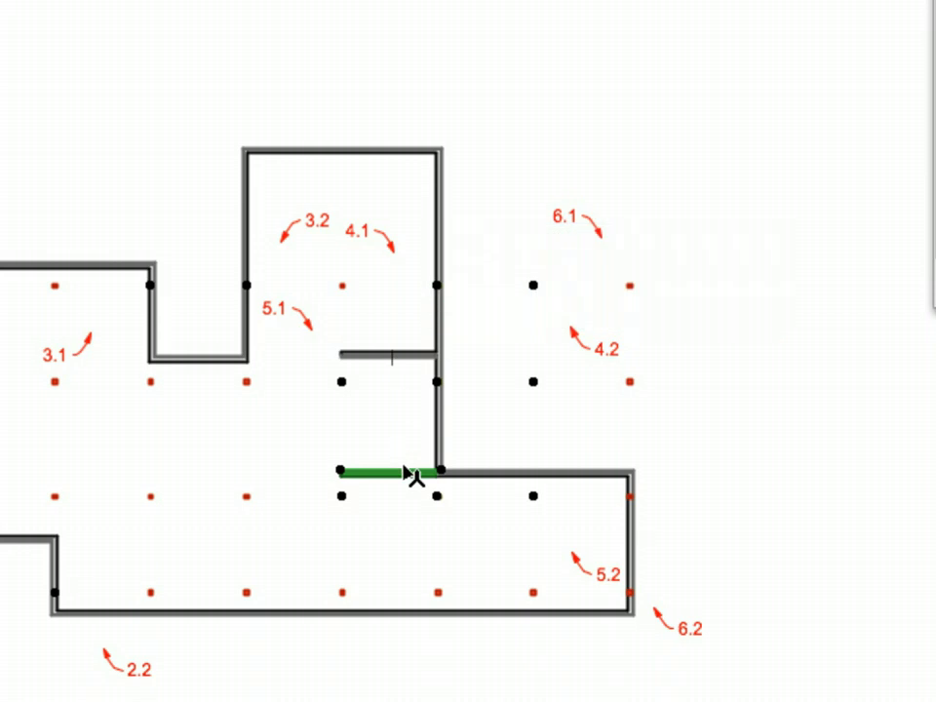
{"action": "left_click", "coordinate": [410, 474]}
{"action": "key", "text": "Escape"}
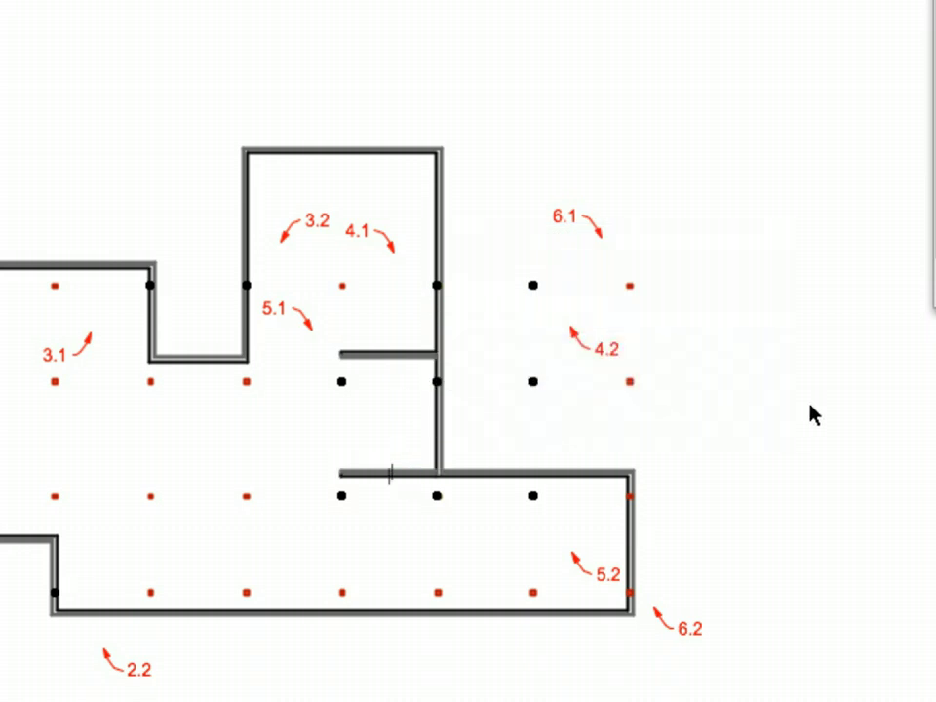
{"action": "left_click", "coordinate": [608, 266]}
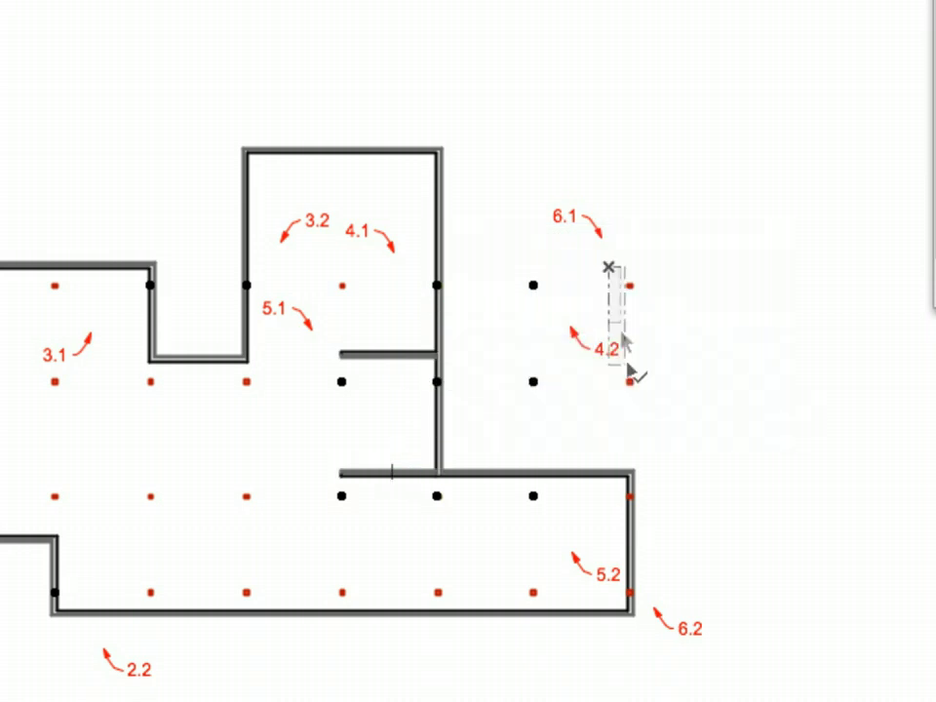
{"action": "left_click", "coordinate": [671, 609]}
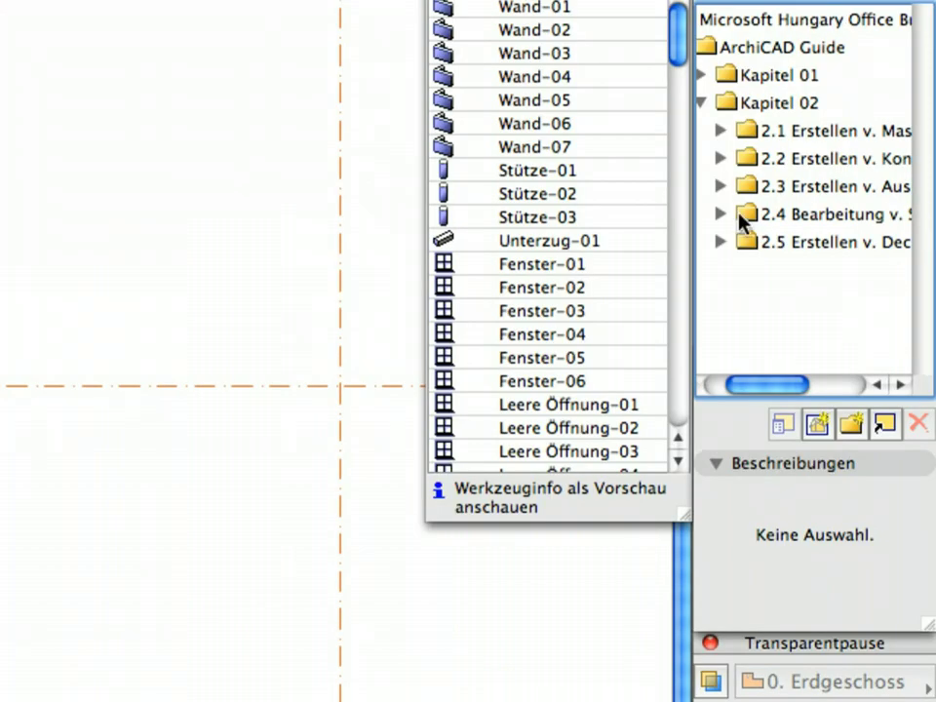
Expand folder 2.4 Bearbeitung v. Stützen and open saved view 2.4.1.
{"action": "left_click", "coordinate": [721, 213]}
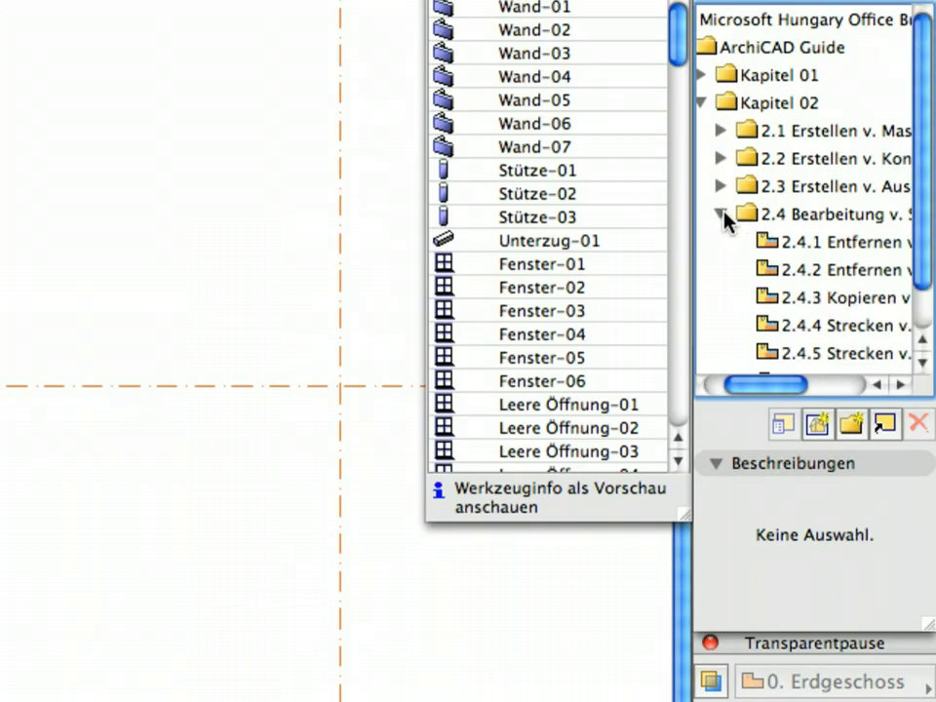
{"action": "double_click", "coordinate": [866, 243]}
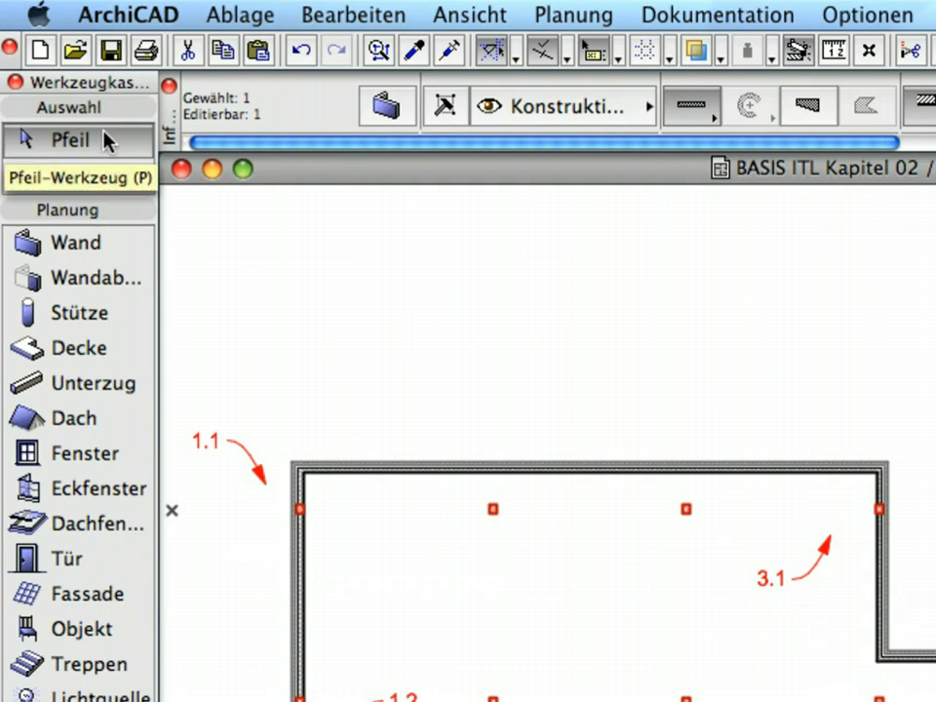
With the Pfeil tool, use rectangle-area selection and turn on Gruppierung aussetzen.
{"action": "left_click", "coordinate": [109, 142]}
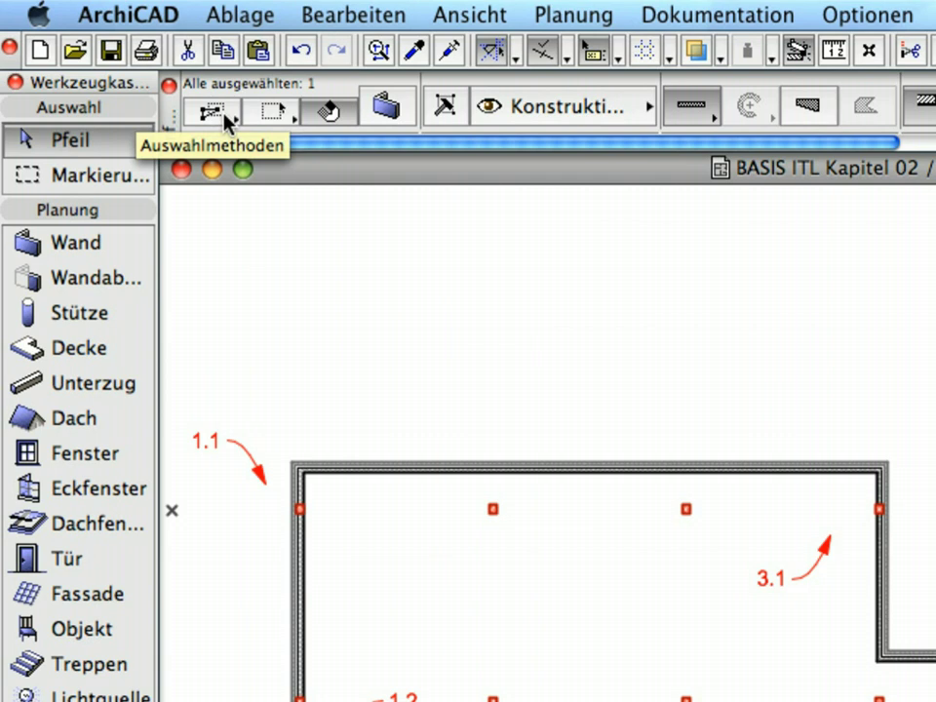
{"action": "left_click", "coordinate": [225, 118]}
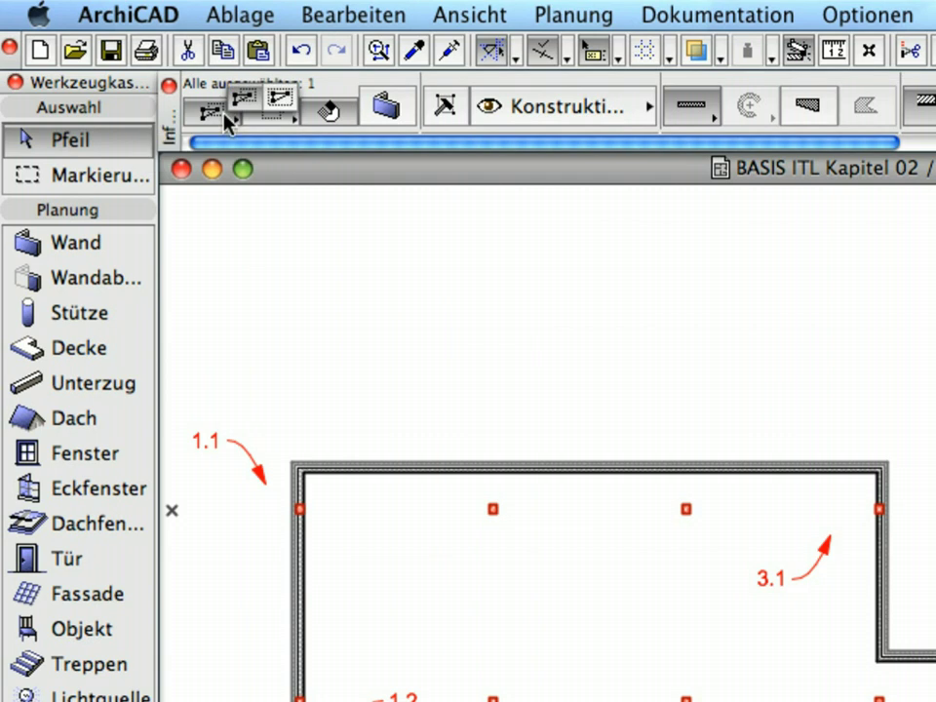
{"action": "left_click", "coordinate": [279, 103]}
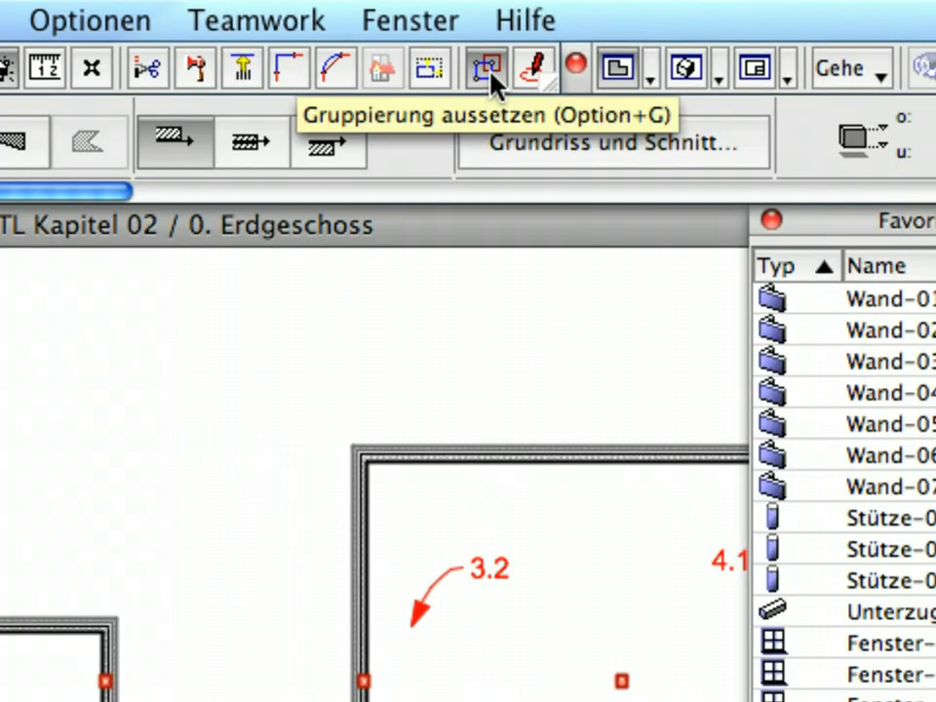
{"action": "left_click", "coordinate": [489, 70]}
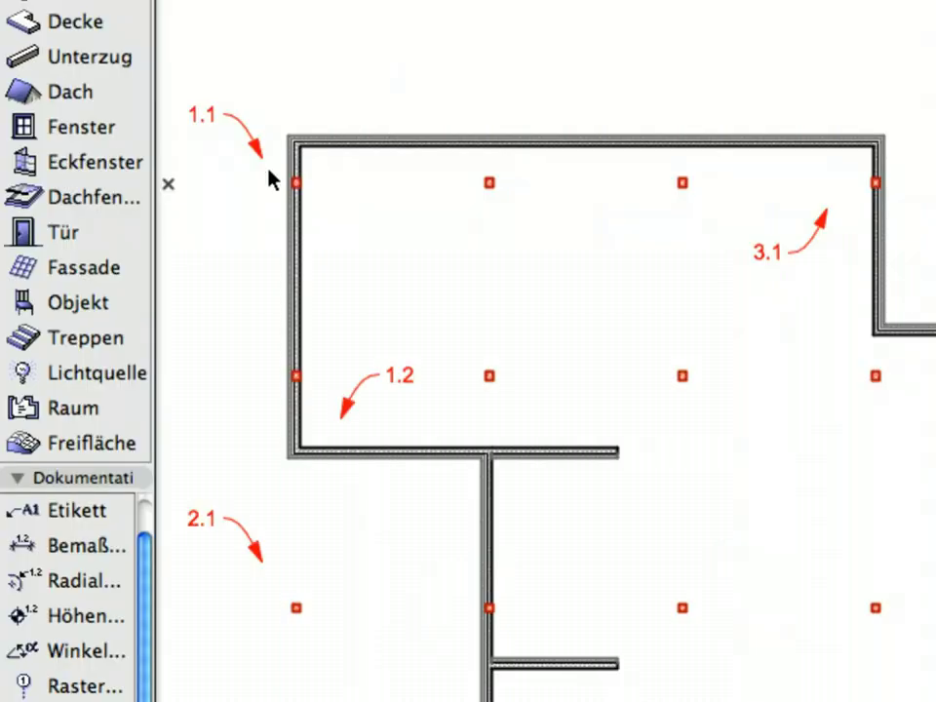
Box-select the two left-wall columns at 1.1–1.2 and the four columns at 2.1–2.2.
{"action": "left_click", "coordinate": [261, 168]}
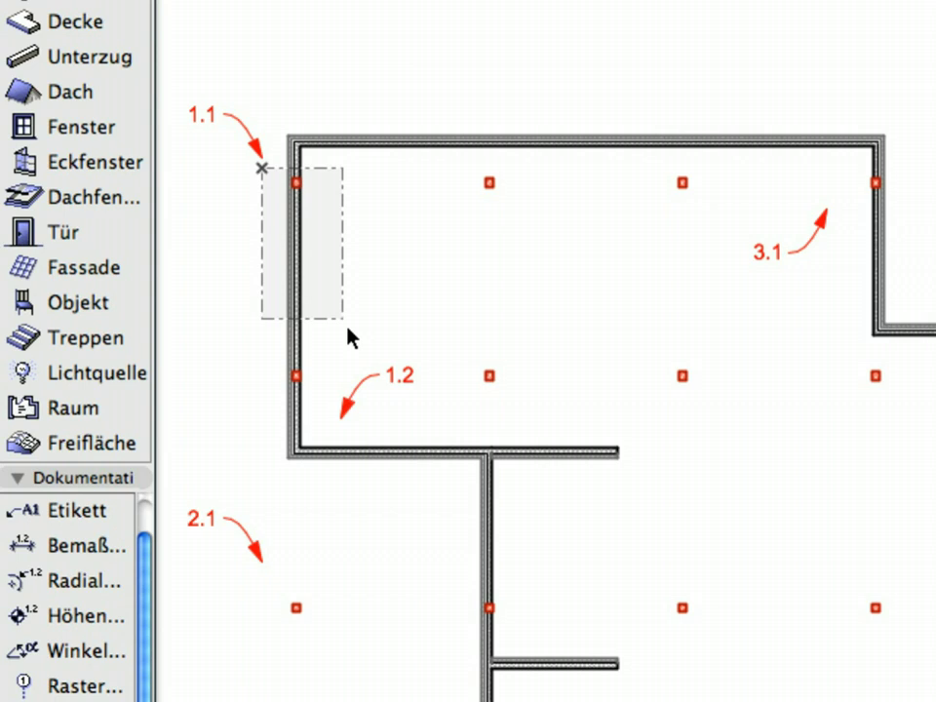
{"action": "left_click", "coordinate": [327, 416]}
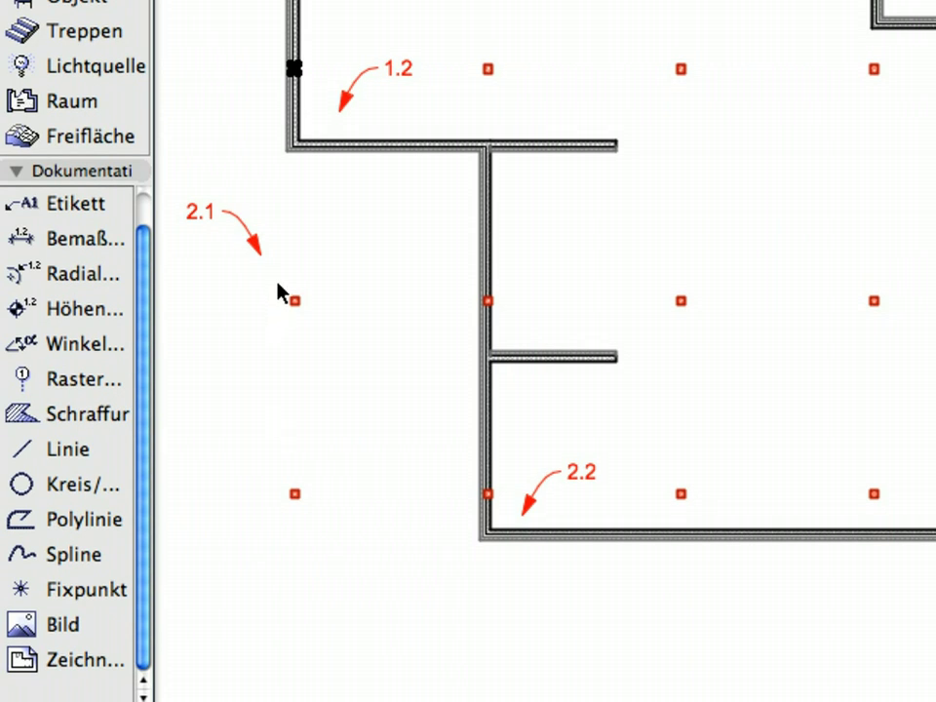
{"action": "left_click", "coordinate": [274, 273]}
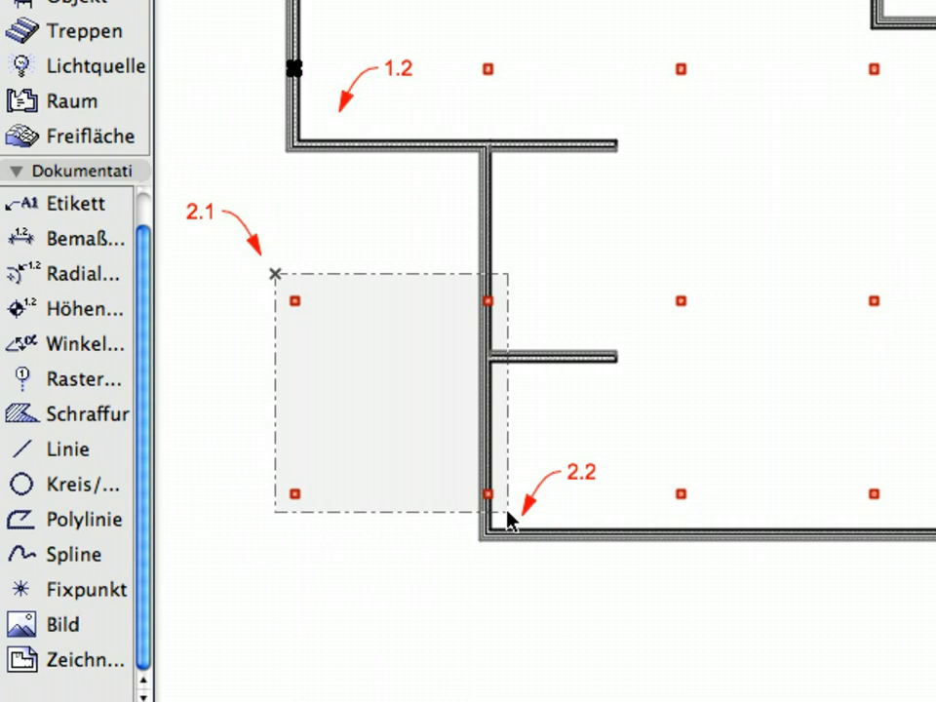
{"action": "left_click", "coordinate": [506, 512]}
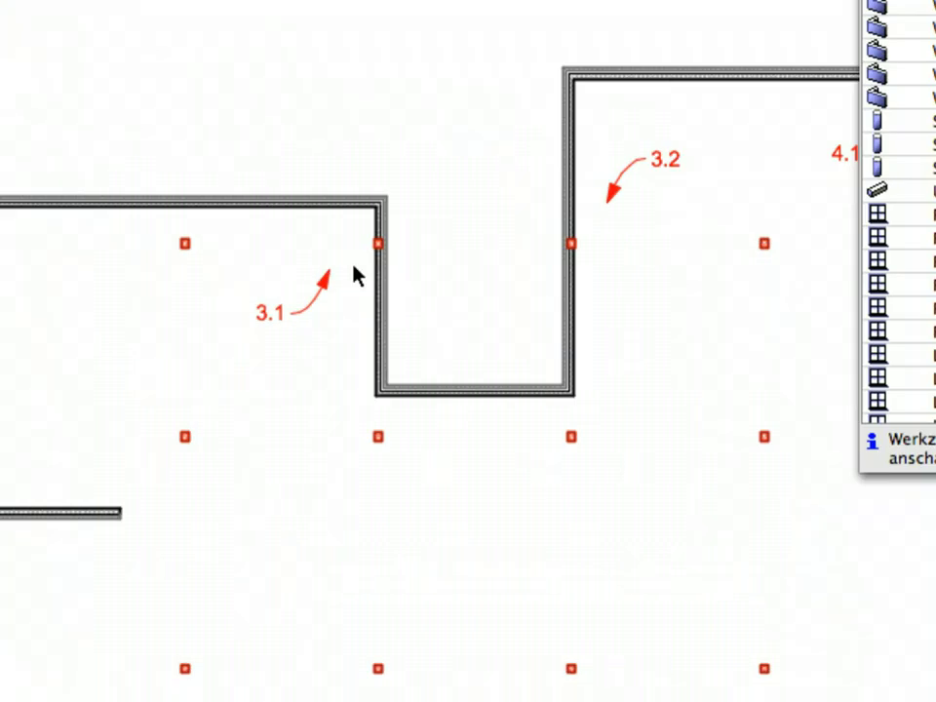
Add the 3.1/3.2 columns and those along the 4.1–4.2 wall, twelve selected in total.
{"action": "left_click", "coordinate": [354, 266]}
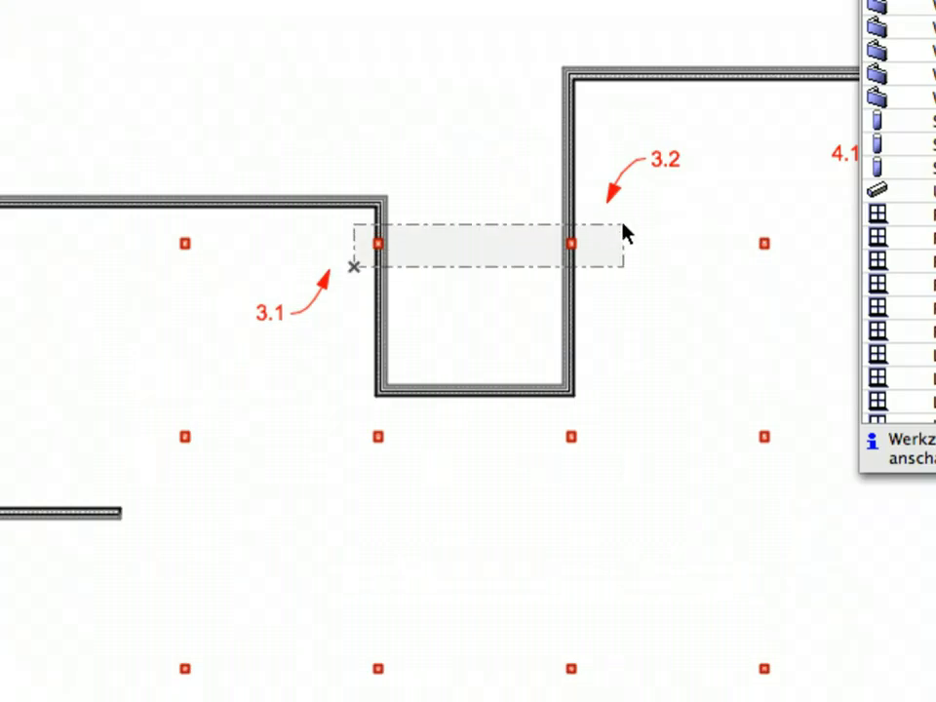
{"action": "left_click", "coordinate": [623, 225]}
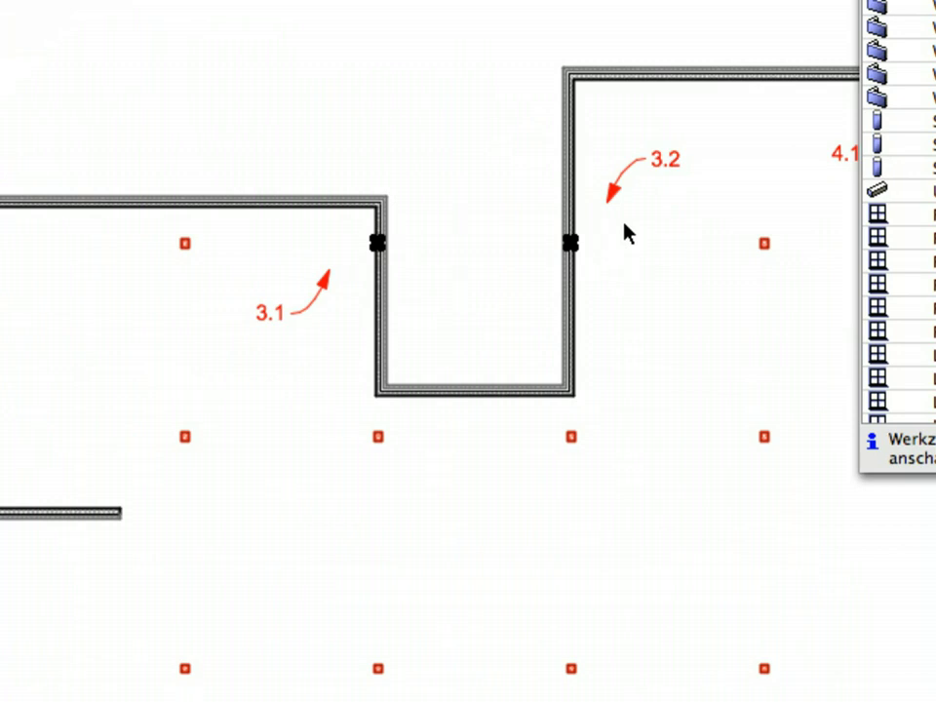
{"action": "scroll", "coordinate": [623, 230], "scroll_direction": "up", "scroll_amount": 2}
{"action": "mouse_move", "coordinate": [731, 298]}
{"action": "middle_mouse_down"}
{"action": "mouse_move", "coordinate": [340, 282]}
{"action": "mouse_move", "coordinate": [272, 259]}
{"action": "middle_mouse_up"}
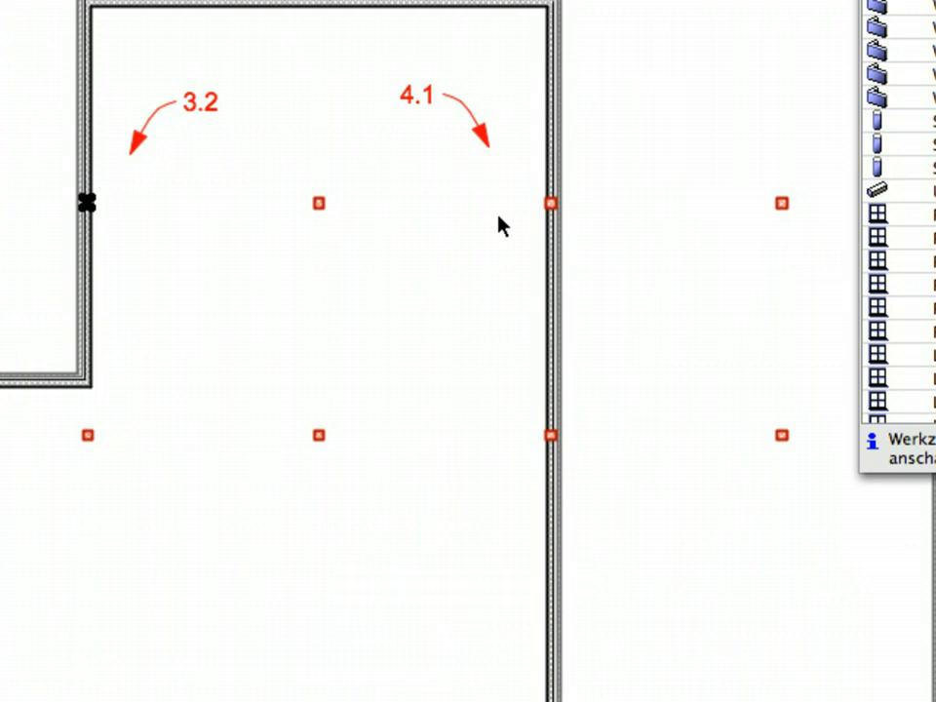
{"action": "left_click", "coordinate": [494, 177]}
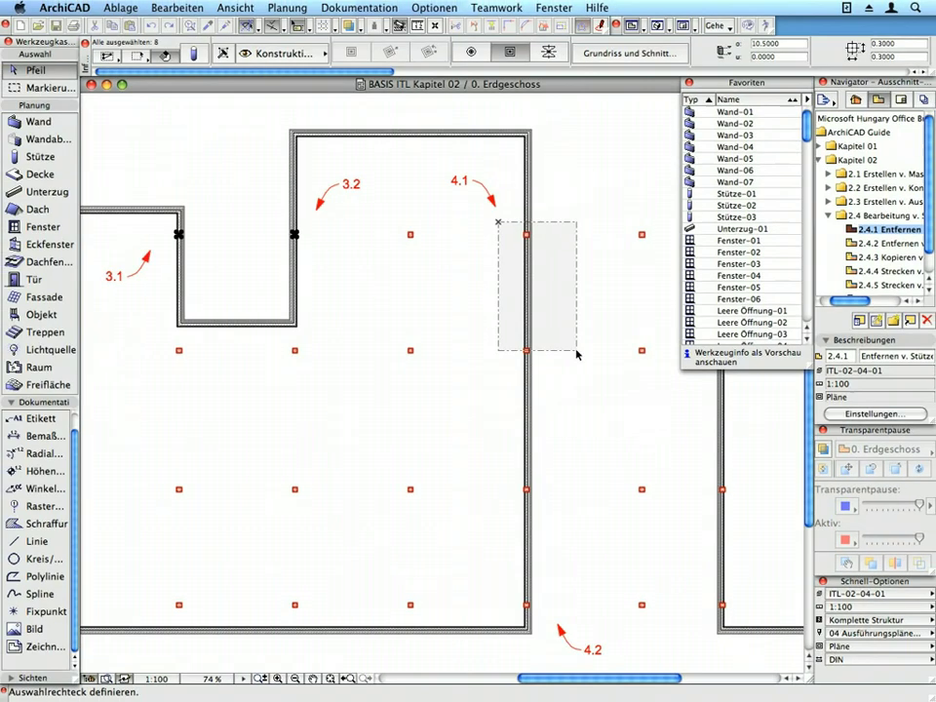
{"action": "left_click", "coordinate": [548, 620]}
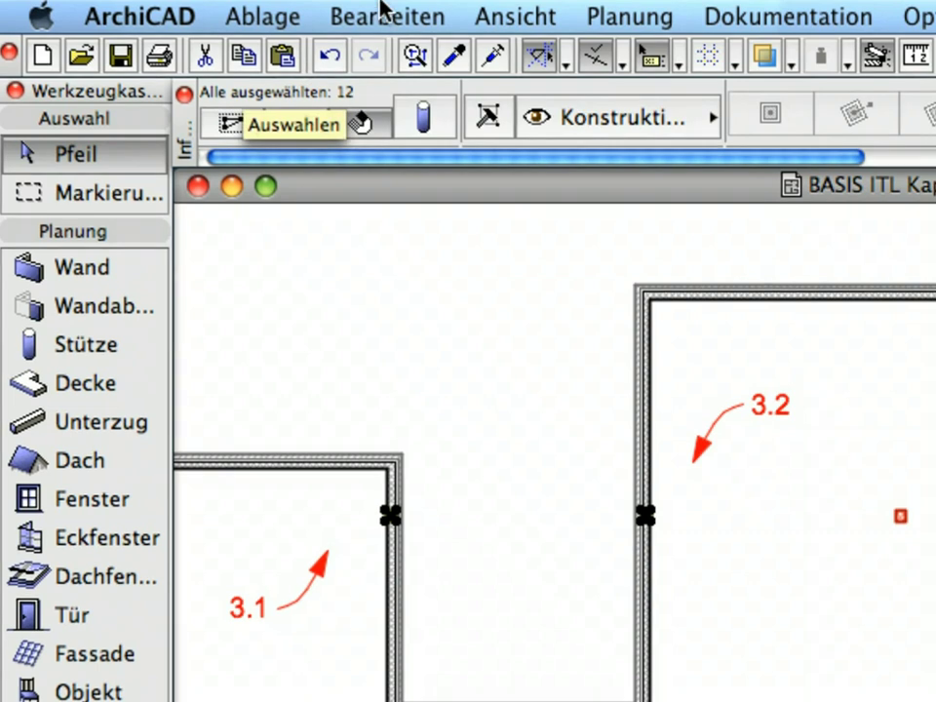
Delete the twelve selected columns with Bearbeiten > Löschen.
{"action": "left_click", "coordinate": [385, 12]}
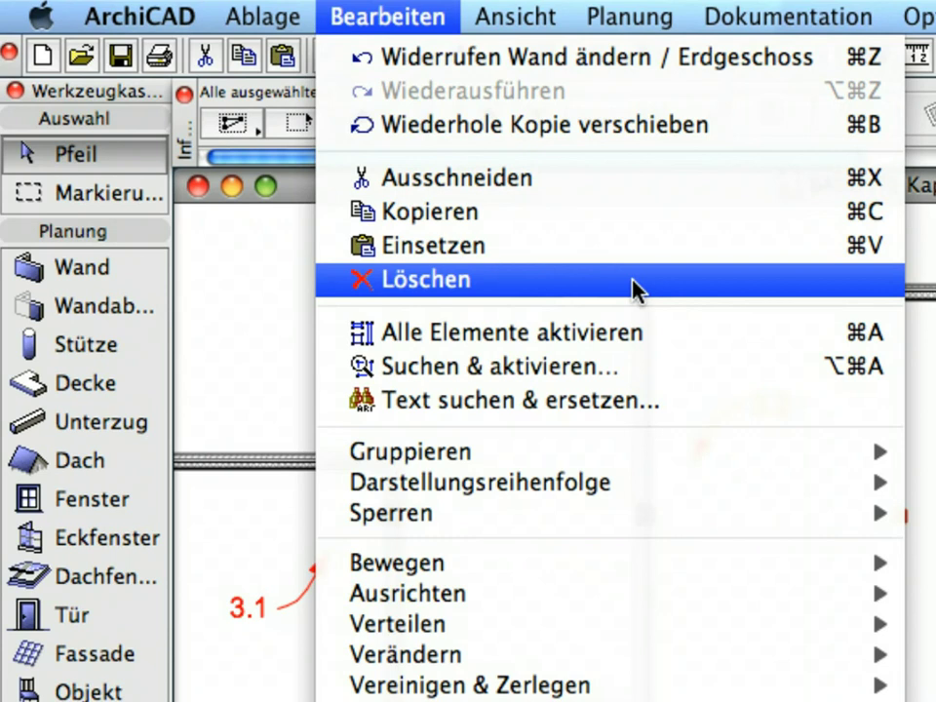
{"action": "left_click", "coordinate": [639, 290]}
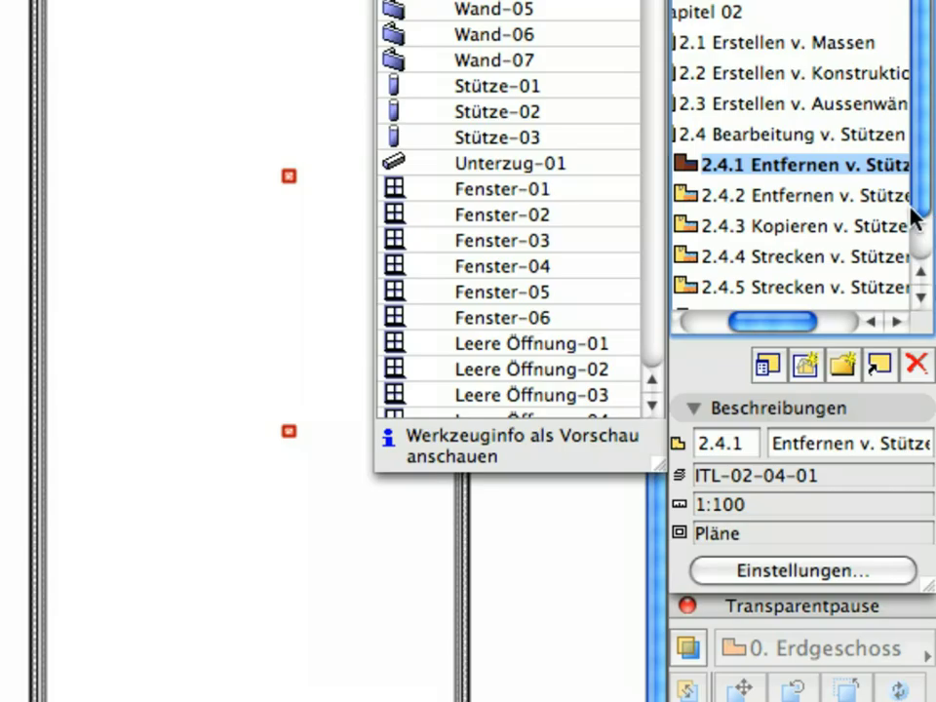
In view 2.4.2, select columns along the left wall, bottom wall and near 3.1–6.1.
{"action": "left_click", "coordinate": [876, 198]}
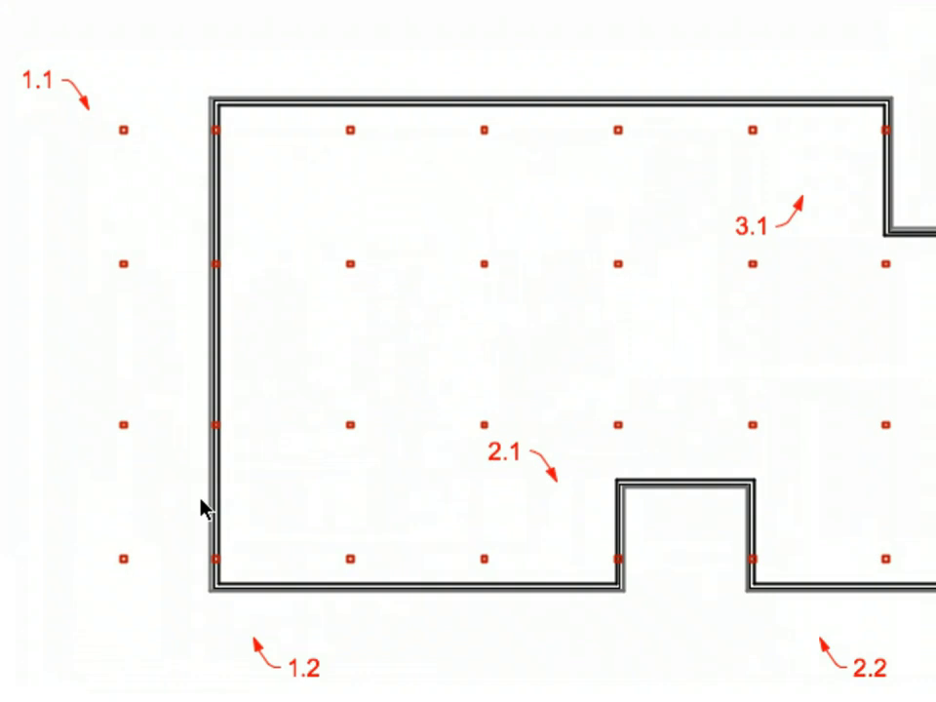
{"action": "left_click_drag", "start_coordinate": [102, 102], "coordinate": [236, 625]}
{"action": "left_click", "coordinate": [237, 629]}
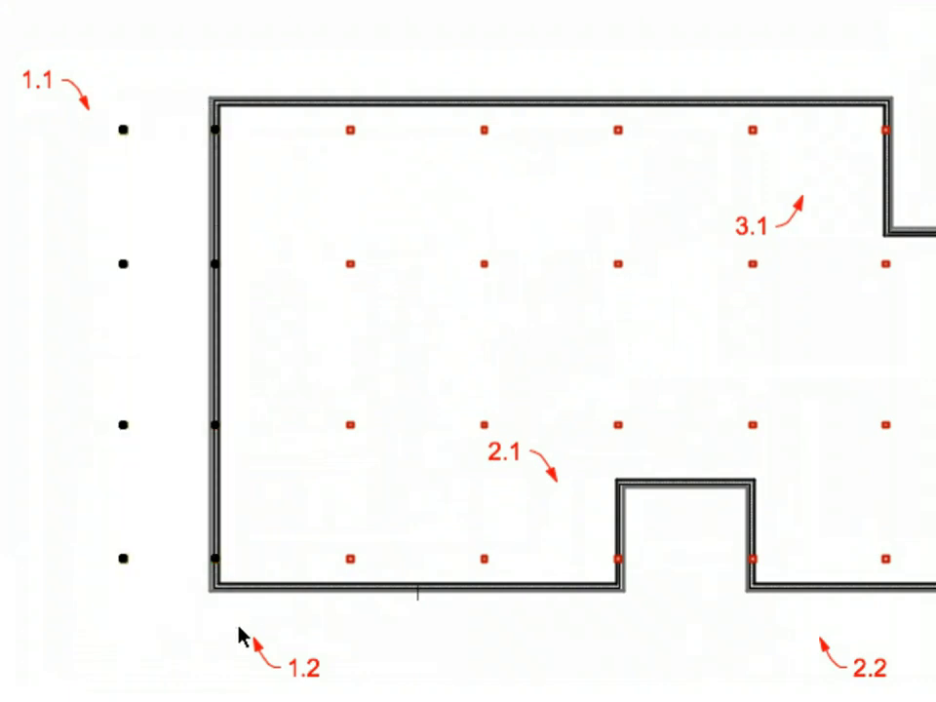
{"action": "left_click", "coordinate": [569, 516]}
{"action": "left_click", "coordinate": [797, 645]}
{"action": "middle_click_drag", "start_coordinate": [878, 435], "coordinate": [226, 521]}
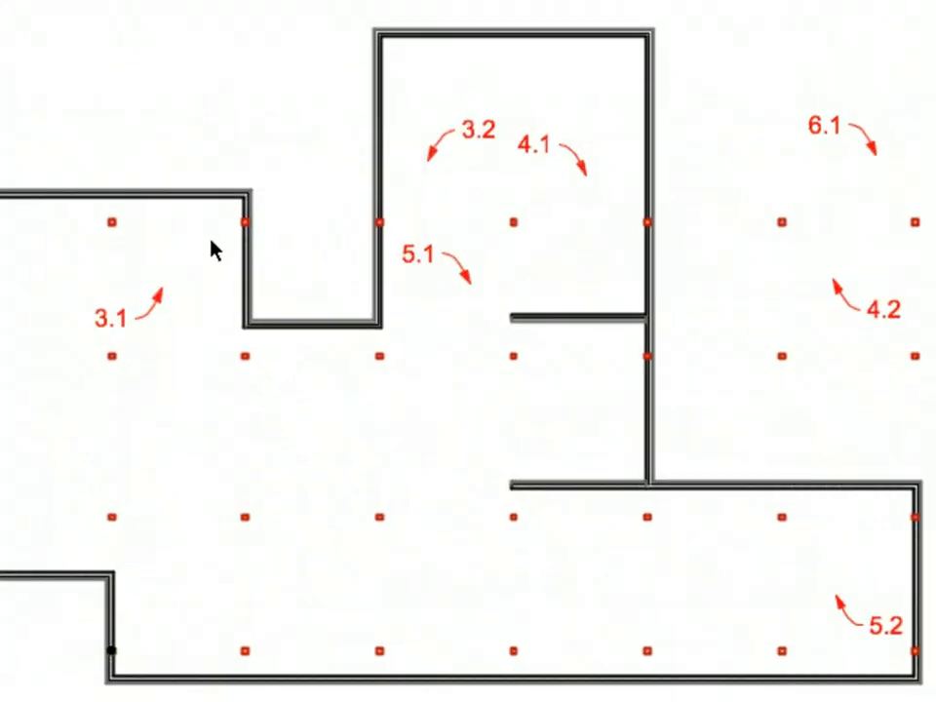
{"action": "left_click_drag", "start_coordinate": [211, 242], "coordinate": [448, 204]}
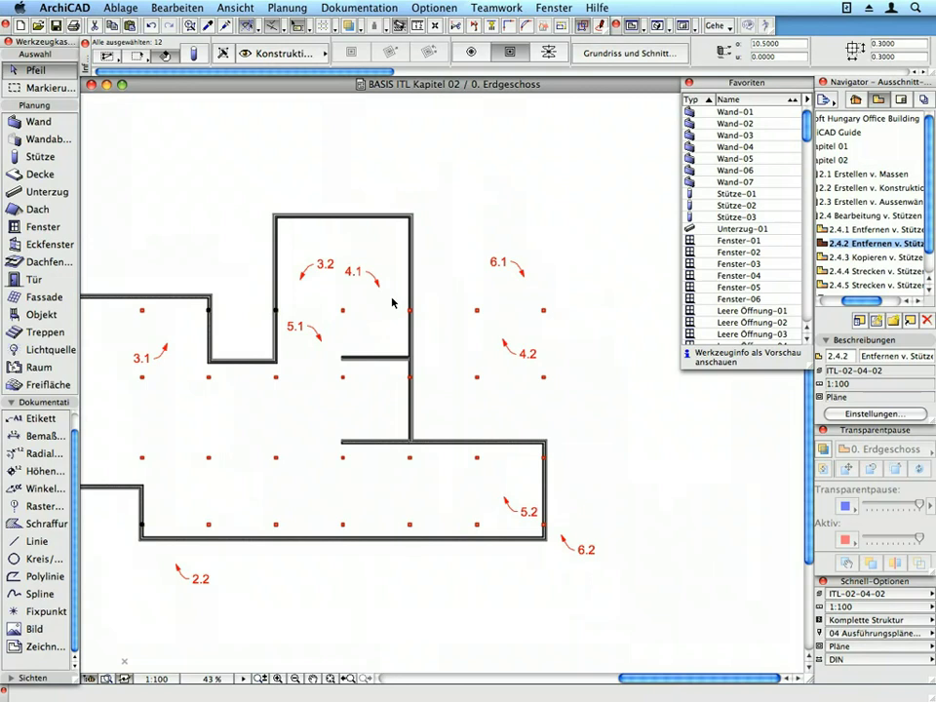
{"action": "left_click_drag", "start_coordinate": [392, 299], "coordinate": [477, 331], "text": "shift"}
Box-select the right-hand column row, delete it via Löschen, and open view 2.4.3.
{"action": "left_click_drag", "start_coordinate": [326, 346], "coordinate": [492, 485], "text": "shift"}
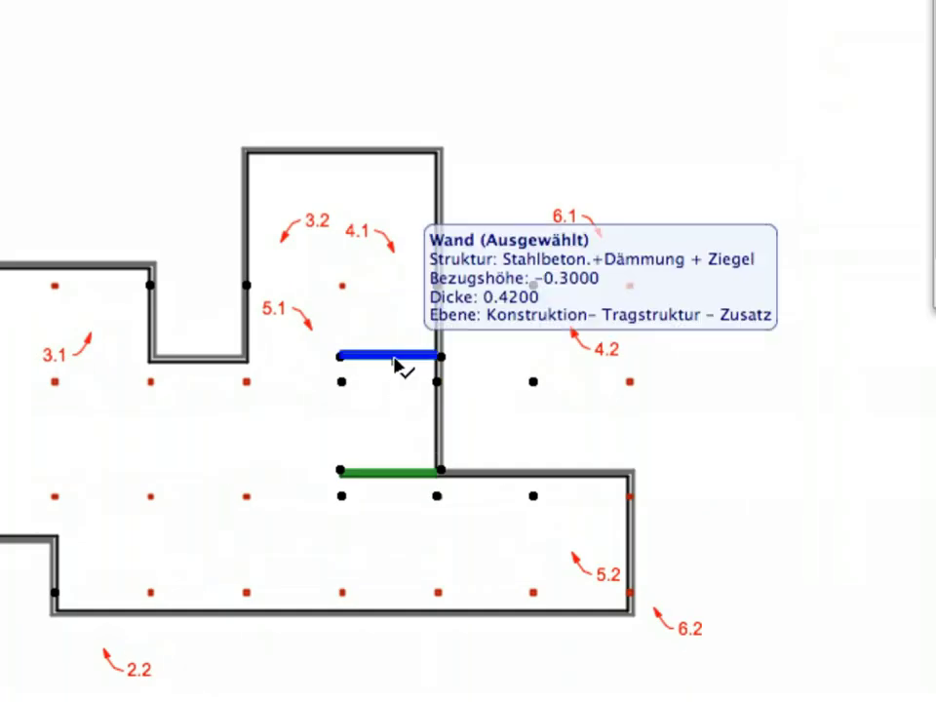
{"action": "left_click", "coordinate": [395, 357], "text": "shift"}
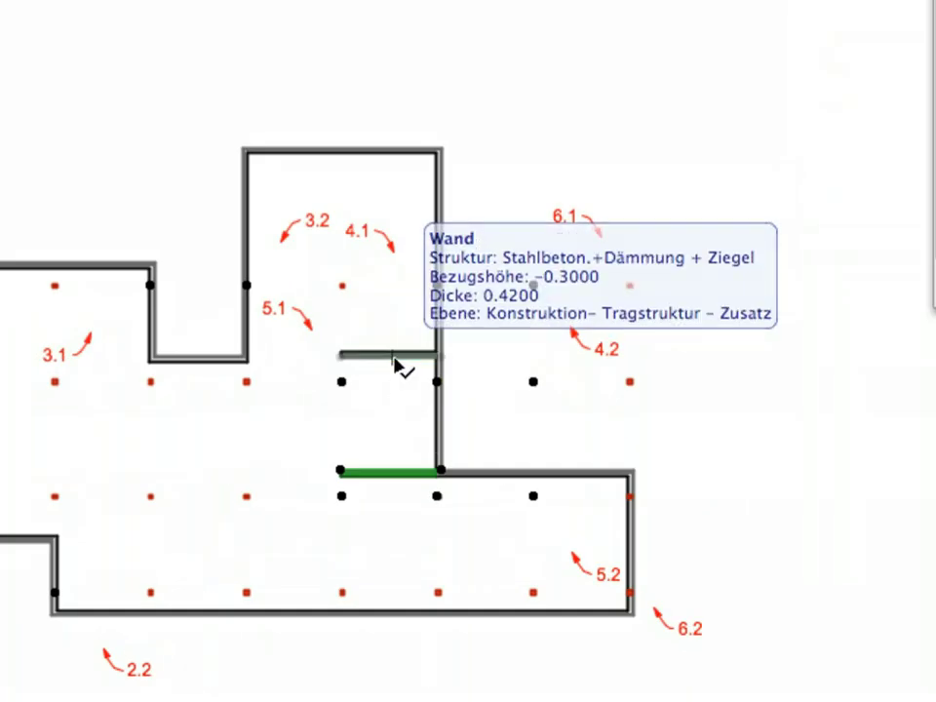
{"action": "left_click", "coordinate": [410, 476], "text": "shift"}
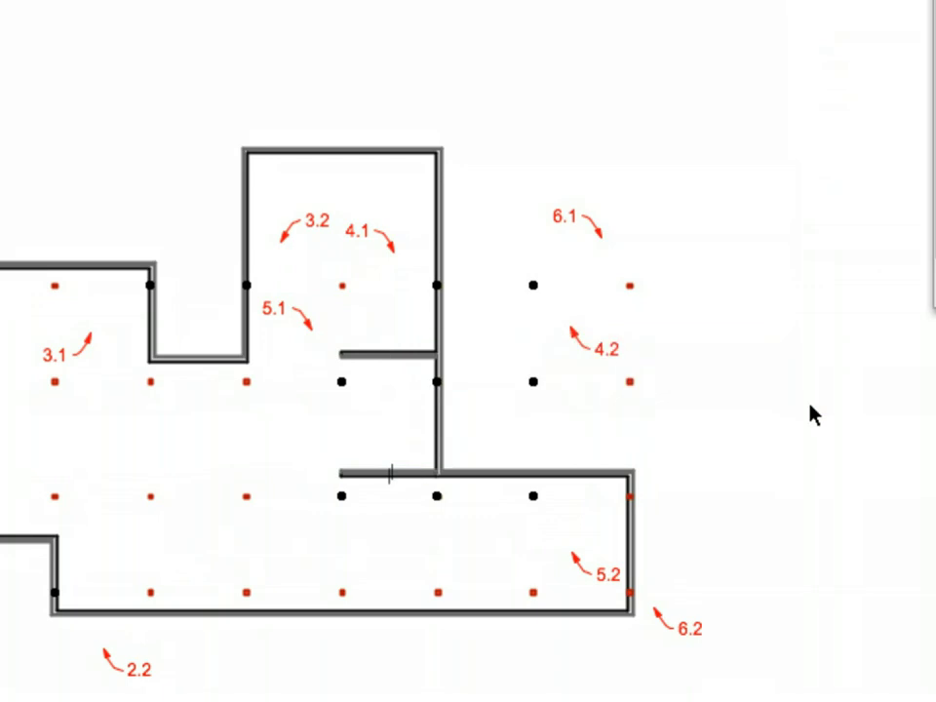
{"action": "left_click", "coordinate": [608, 266]}
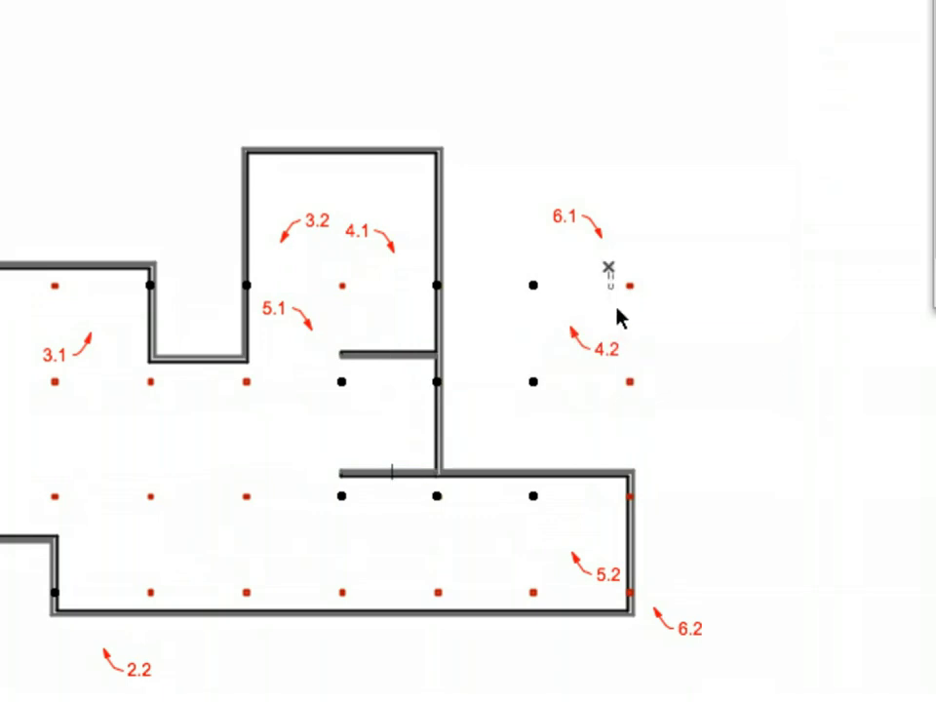
{"action": "left_click", "coordinate": [670, 609]}
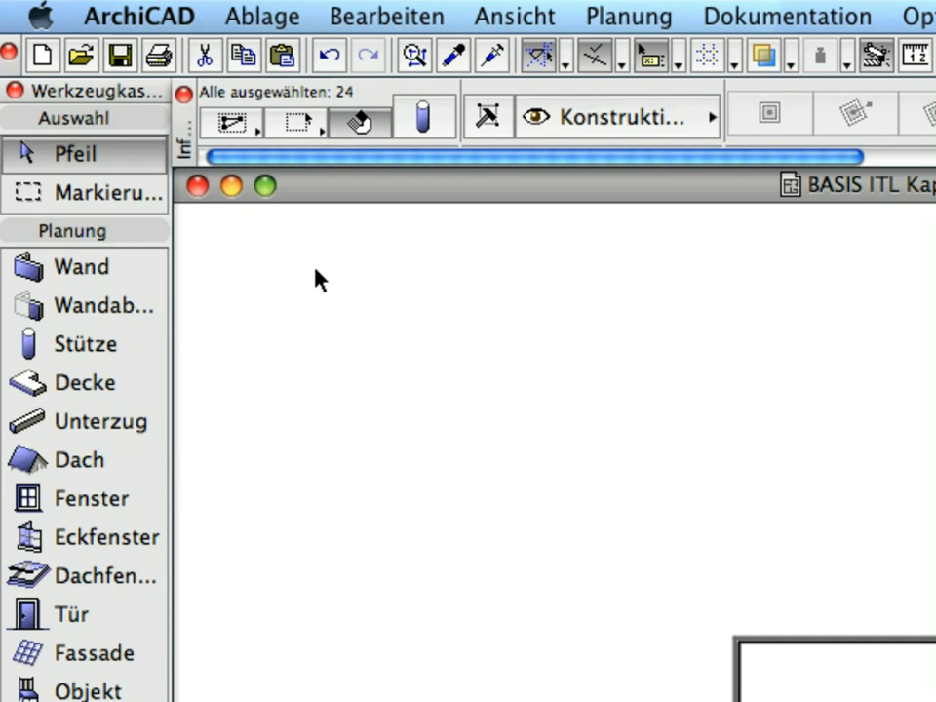
{"action": "right_click", "coordinate": [262, 250]}
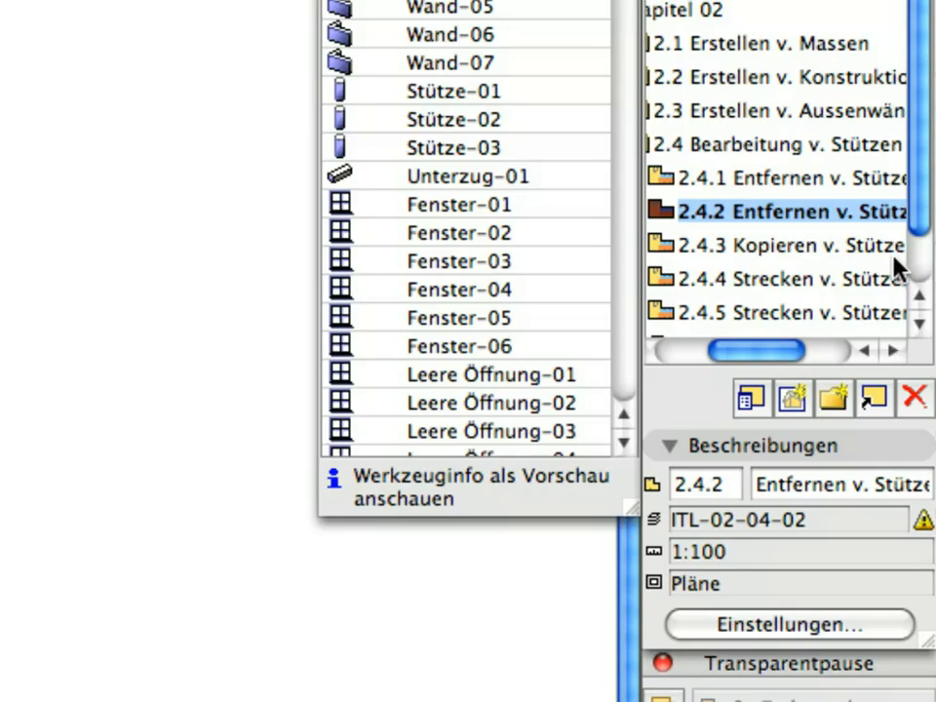
{"action": "left_click", "coordinate": [892, 251]}
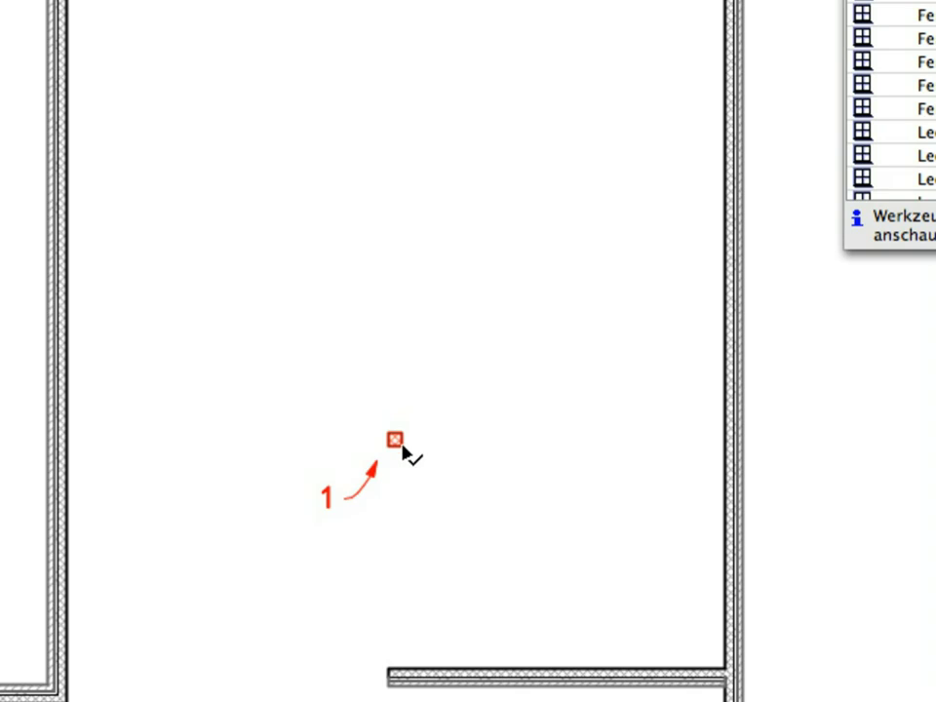
Copy column 1 with Bewegen > Verschieben, placing it 7.5 straight up at 90°.
{"action": "left_click", "coordinate": [398, 442]}
{"action": "right_click", "coordinate": [400, 437]}
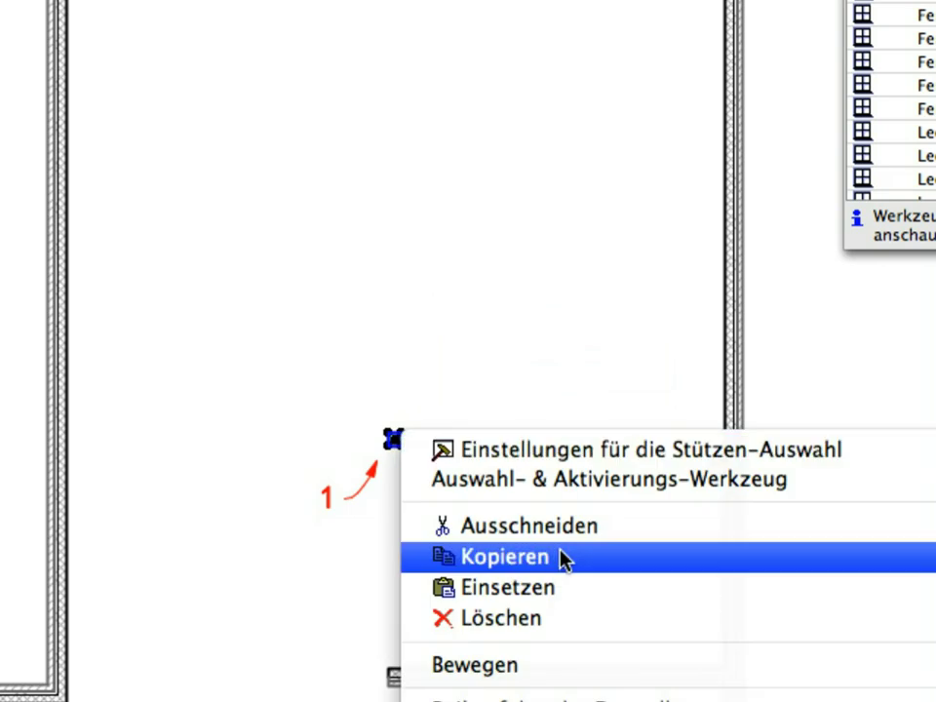
{"action": "mouse_move", "coordinate": [546, 664]}
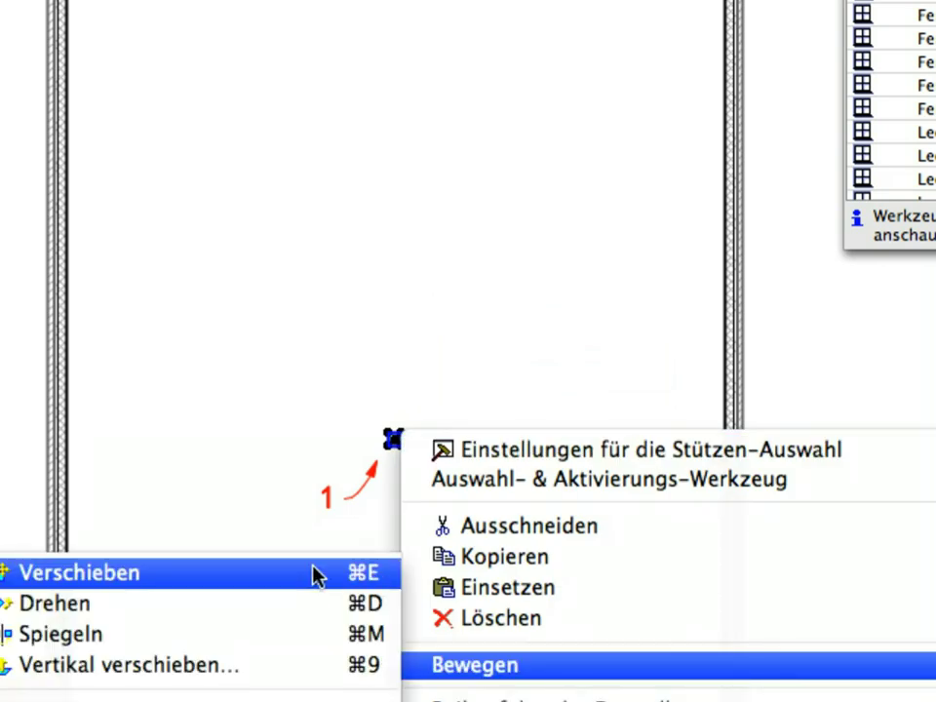
{"action": "left_click", "coordinate": [317, 575]}
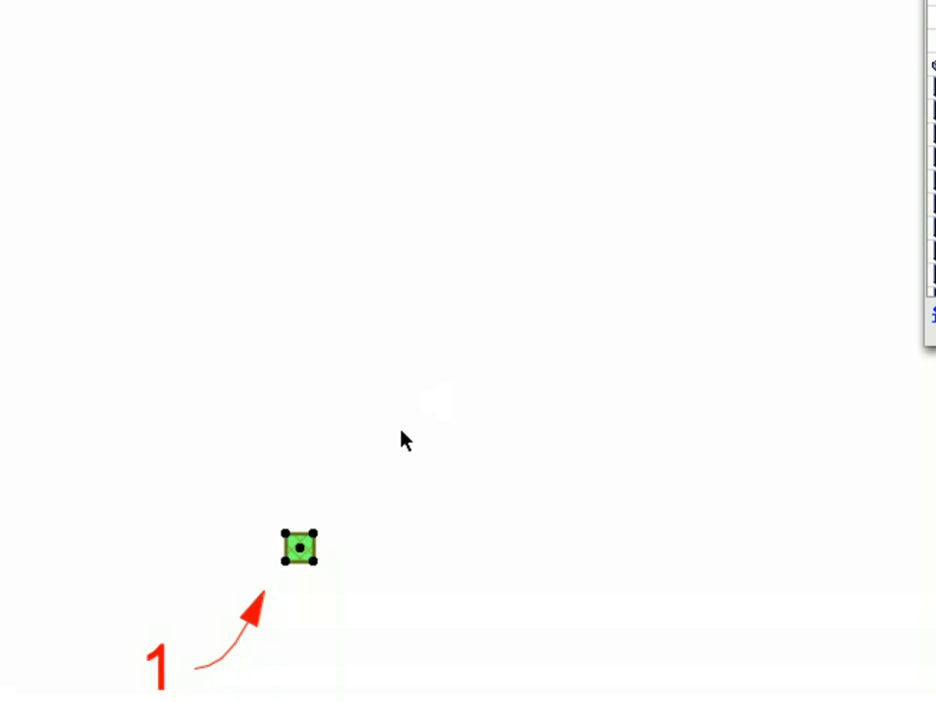
{"action": "left_click", "coordinate": [317, 534]}
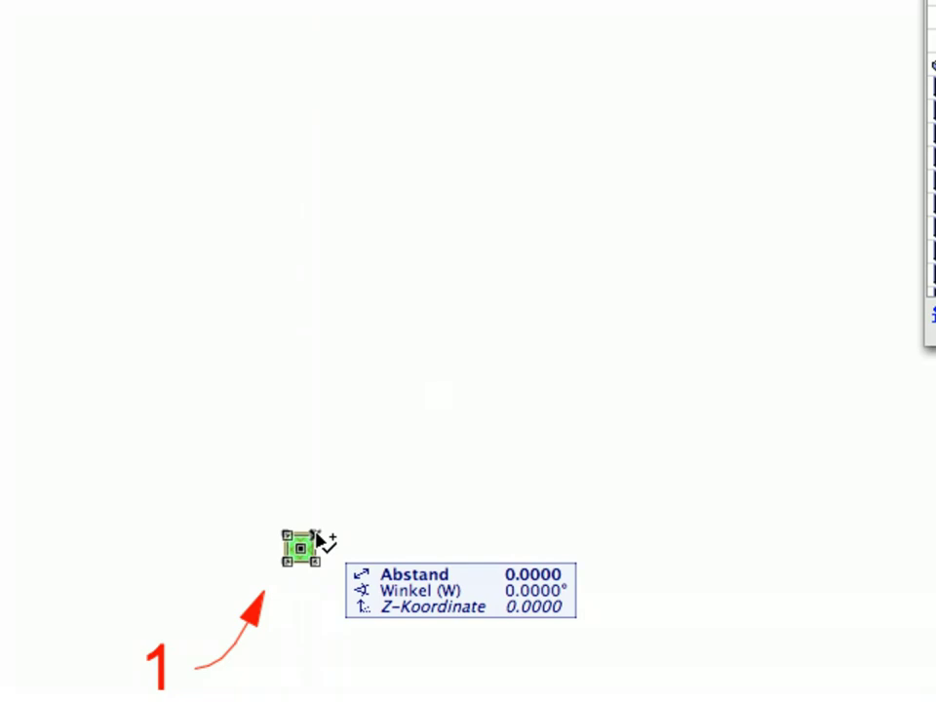
{"action": "left_click", "coordinate": [315, 535]}
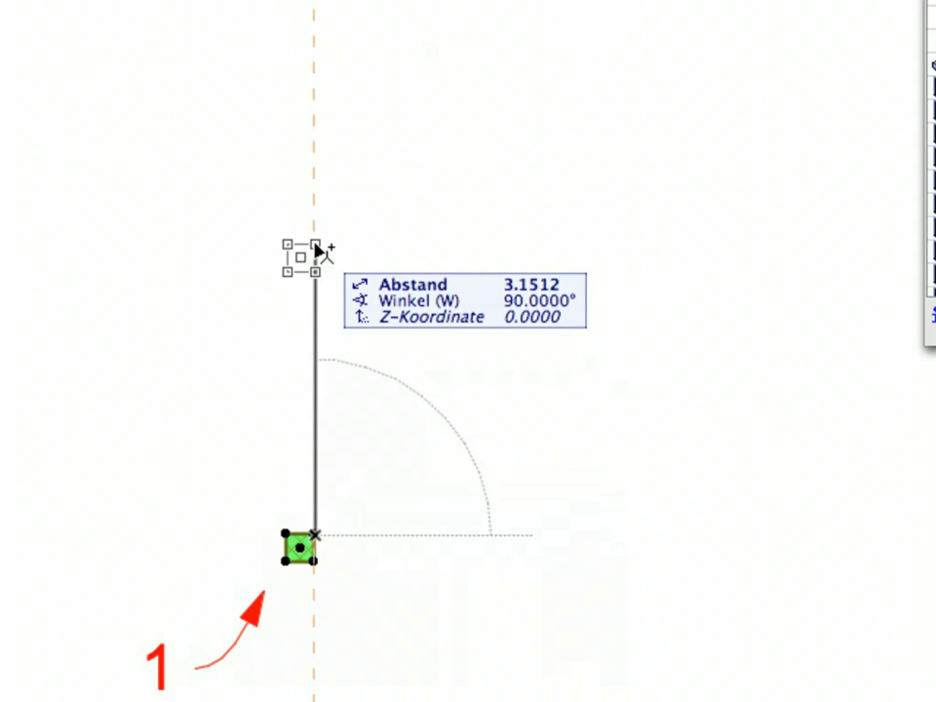
{"action": "type", "text": "7.5"}
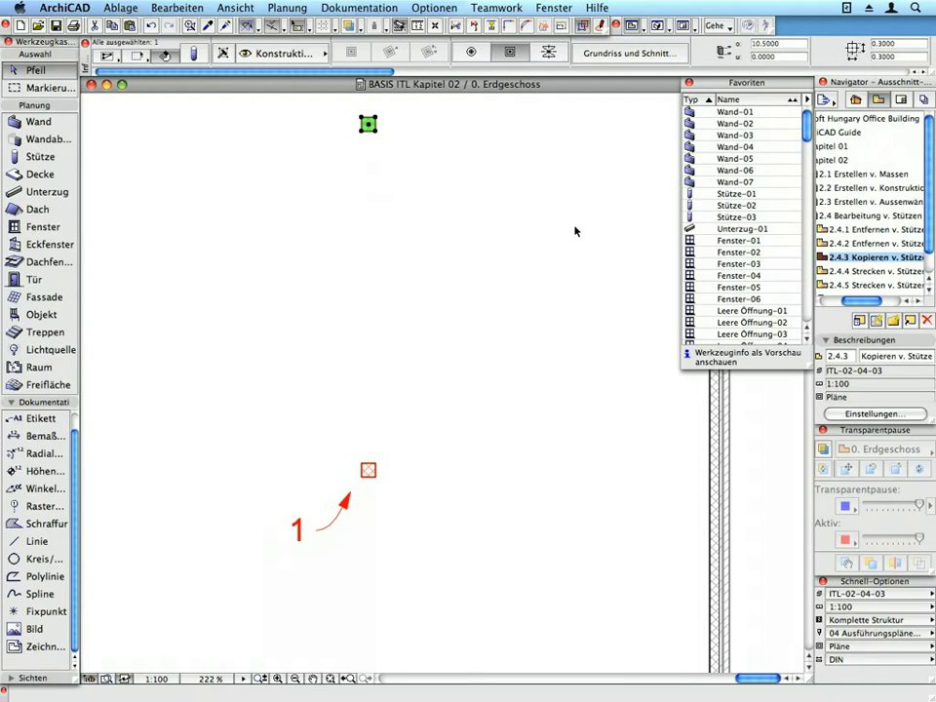
Open view 2.4.4 and draw a Markierung marquee from mark 1.1 to 1.2.
{"action": "left_click", "coordinate": [553, 126]}
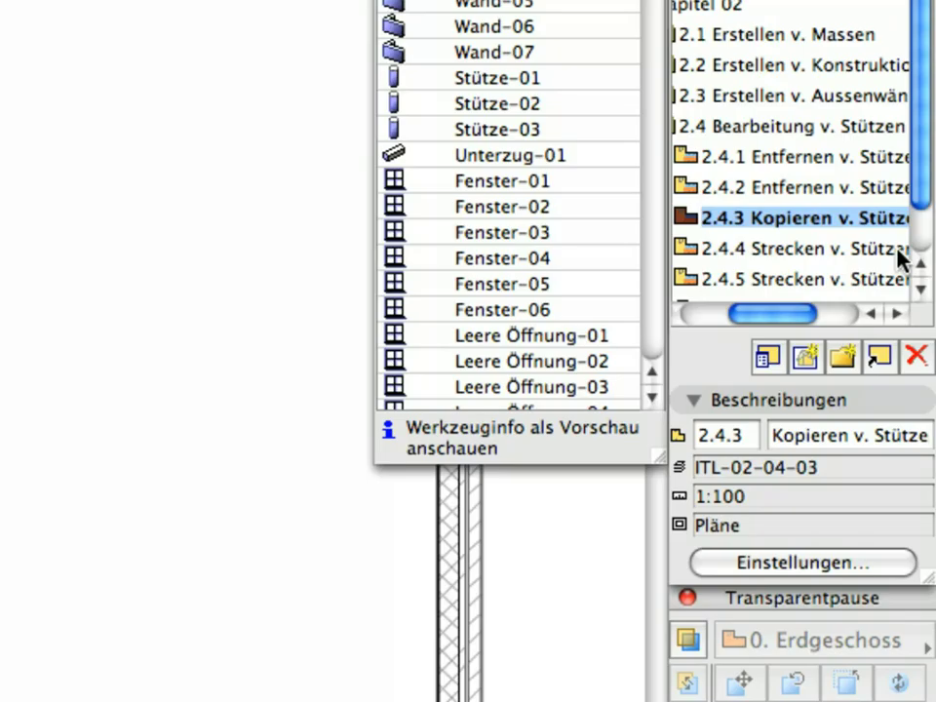
{"action": "double_click", "coordinate": [900, 252]}
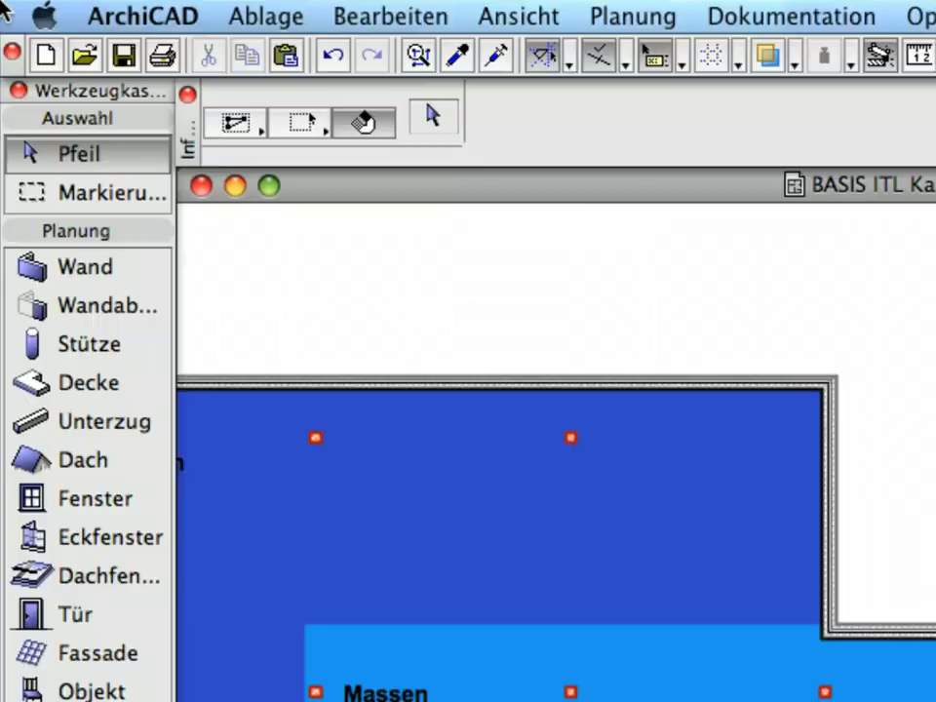
{"action": "left_click", "coordinate": [60, 89]}
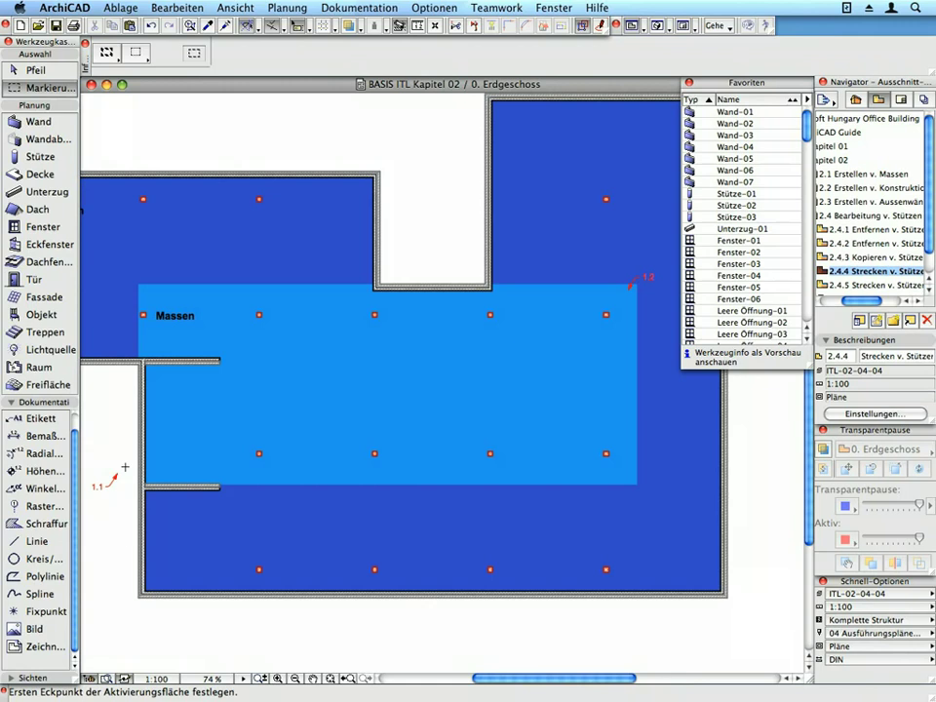
{"action": "left_click", "coordinate": [125, 472]}
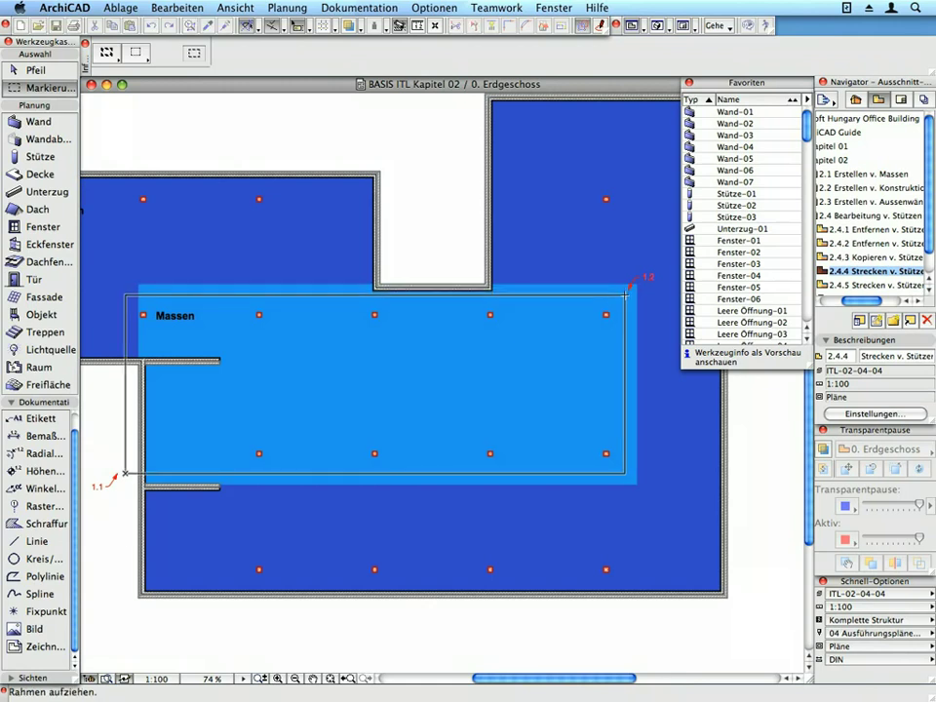
{"action": "left_click", "coordinate": [626, 294]}
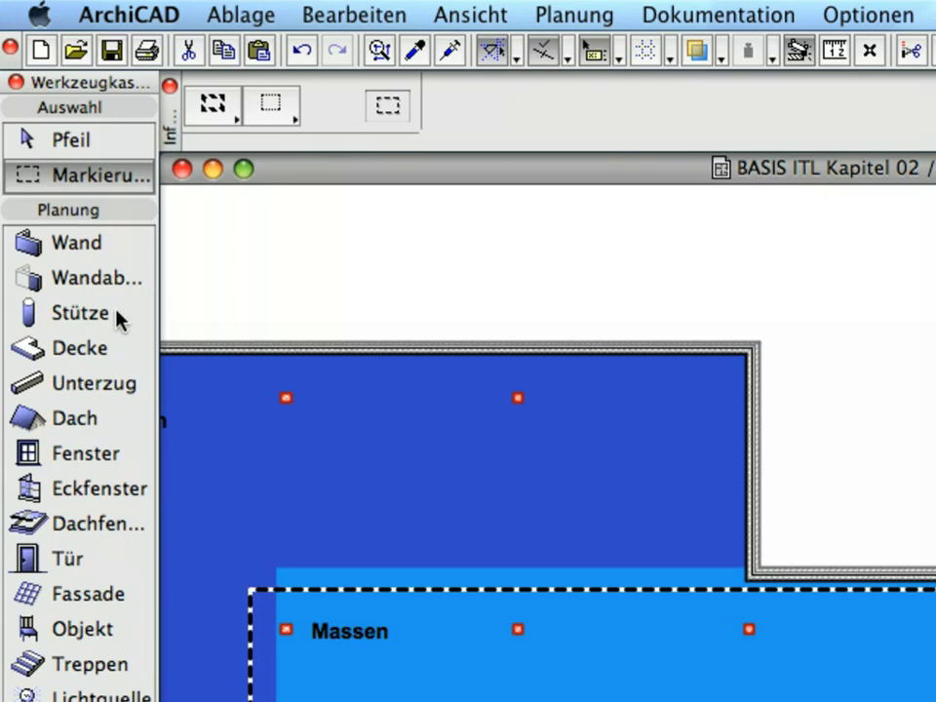
{"action": "left_click", "coordinate": [117, 316]}
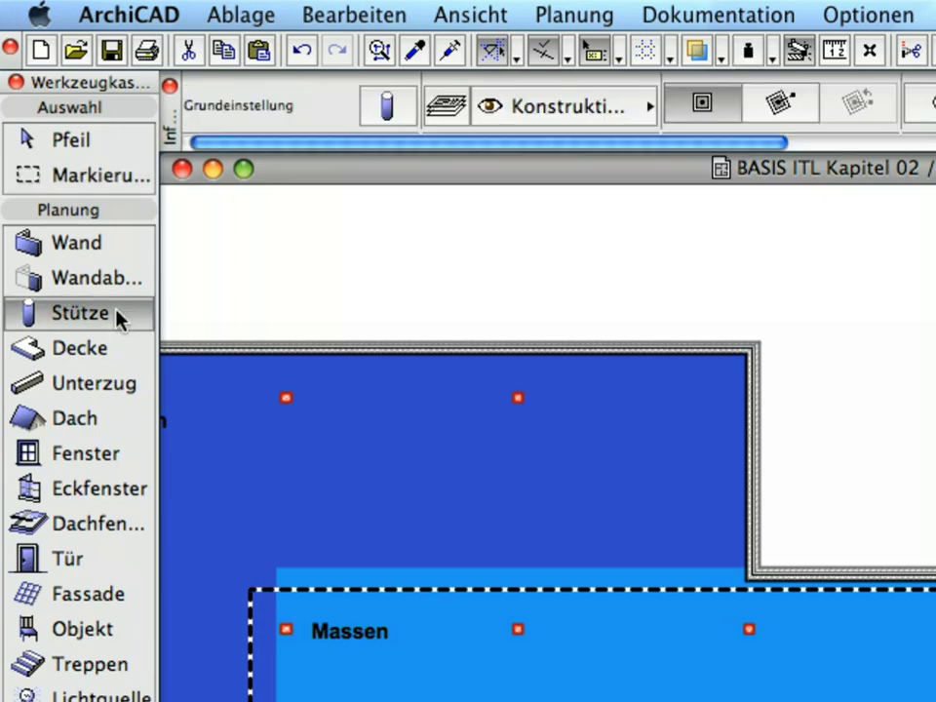
Select all columns inside the marquee and apply Stütze-02, raising their height to 14.1000.
{"action": "left_click", "coordinate": [310, 13]}
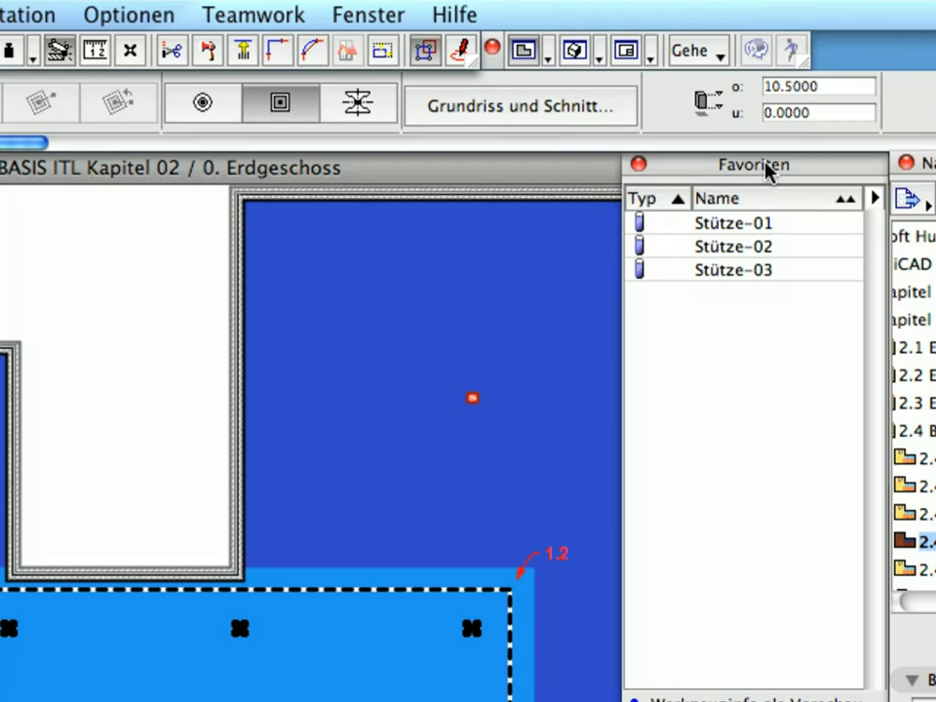
{"action": "left_click", "coordinate": [791, 269]}
{"action": "left_click", "coordinate": [801, 248]}
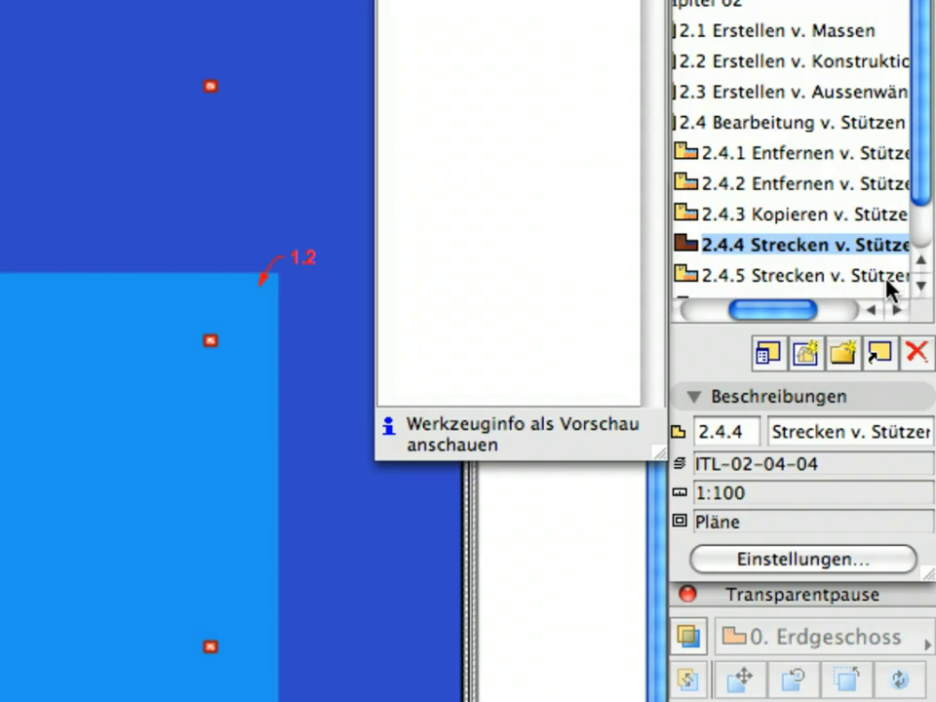
Open view 2.4.5 'Strecken v. Stütze' and marquee the columns between markers 2.1 and 2.2.
{"action": "left_click", "coordinate": [912, 287]}
{"action": "double_click", "coordinate": [889, 284]}
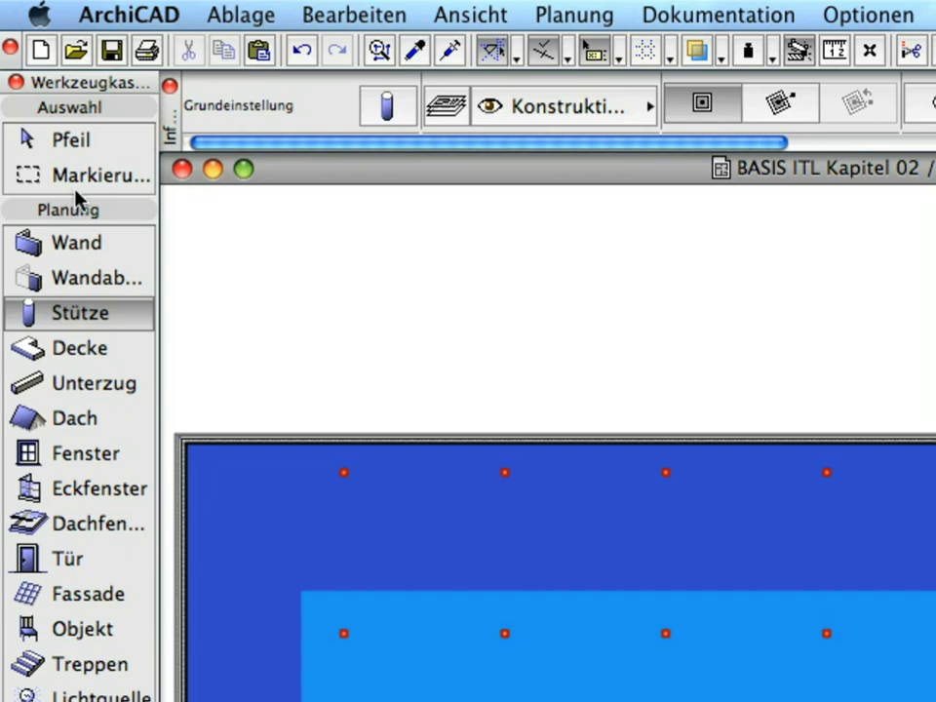
{"action": "left_click", "coordinate": [46, 90]}
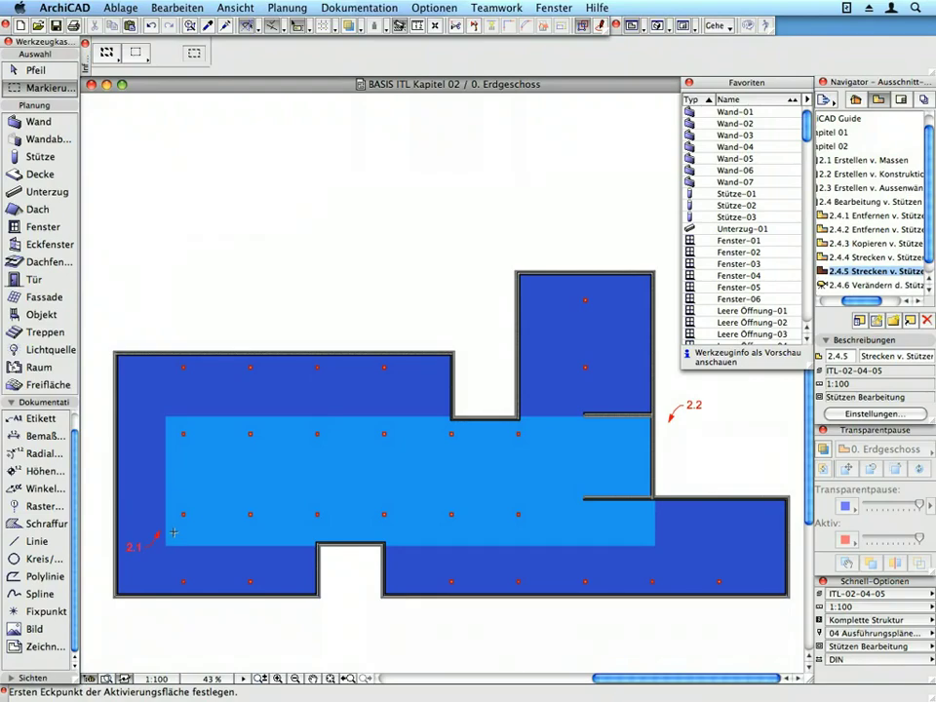
{"action": "left_click", "coordinate": [171, 530]}
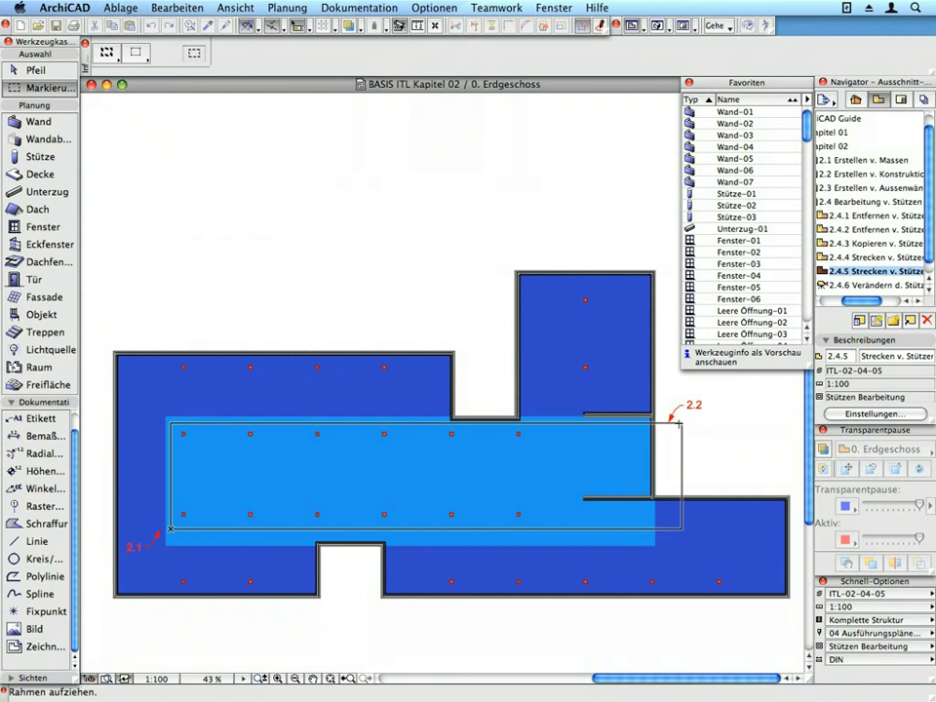
{"action": "left_click", "coordinate": [664, 420]}
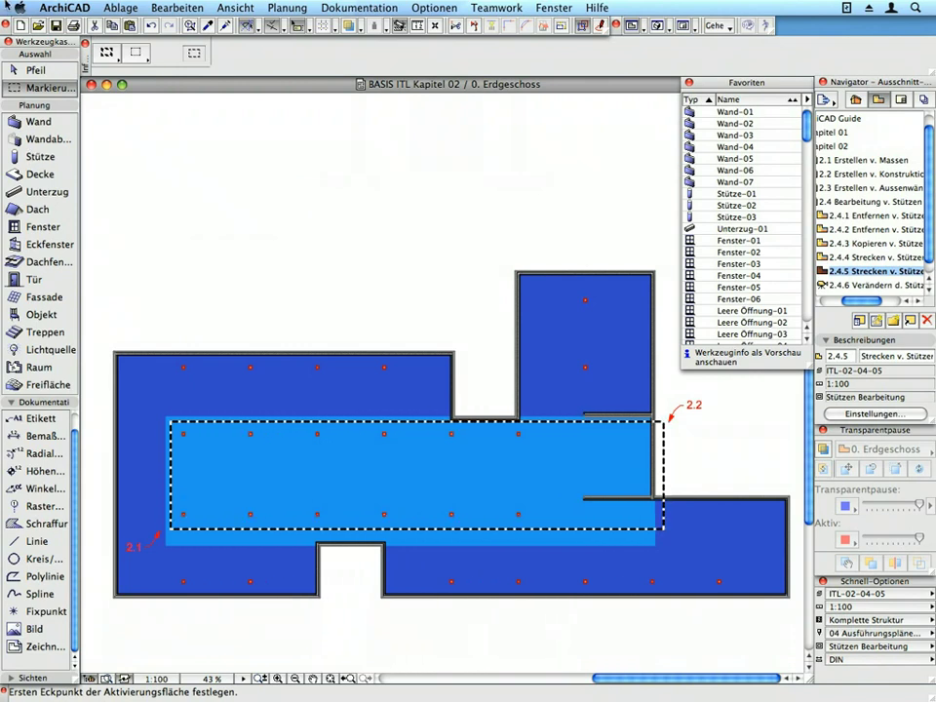
{"action": "left_click", "coordinate": [43, 156]}
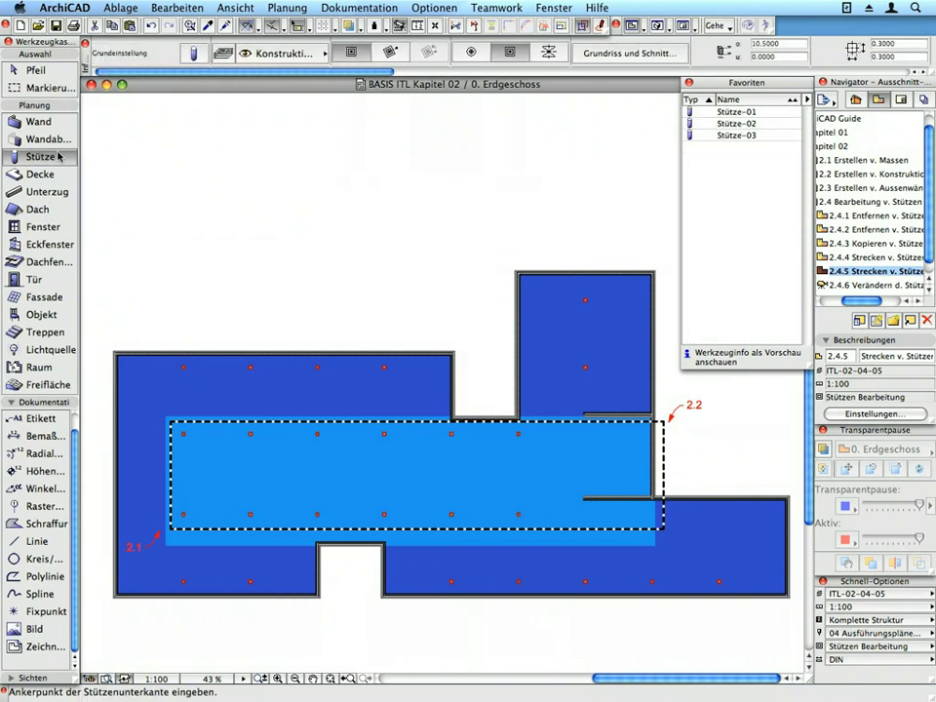
Give the 12 marqueed columns the Stütze-02 favourite height of 14.1000, then clear the marquee.
{"action": "left_click", "coordinate": [176, 7]}
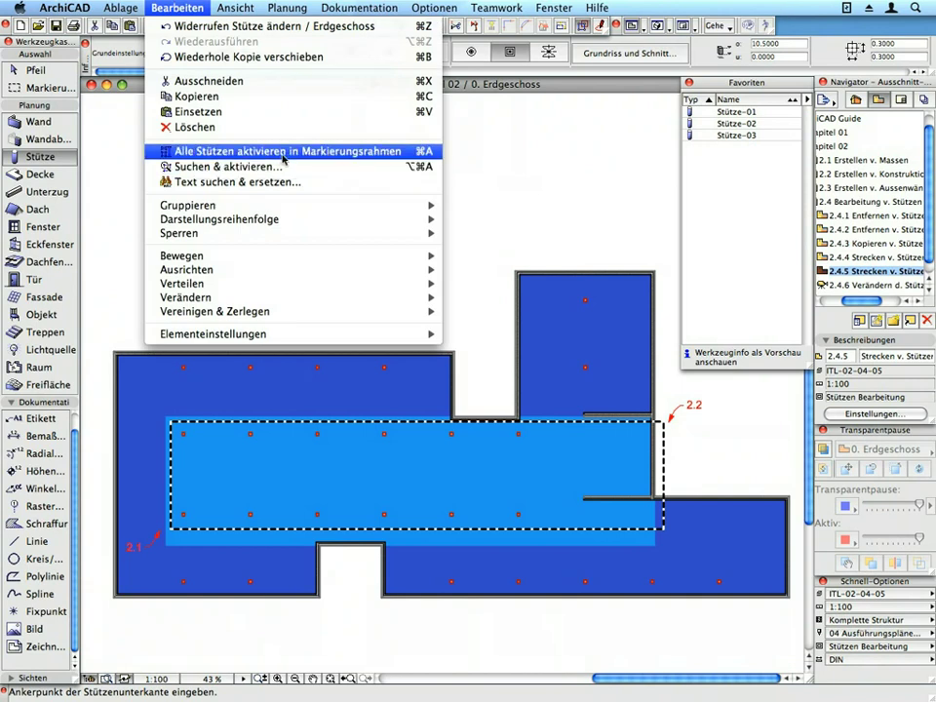
{"action": "left_click", "coordinate": [282, 154]}
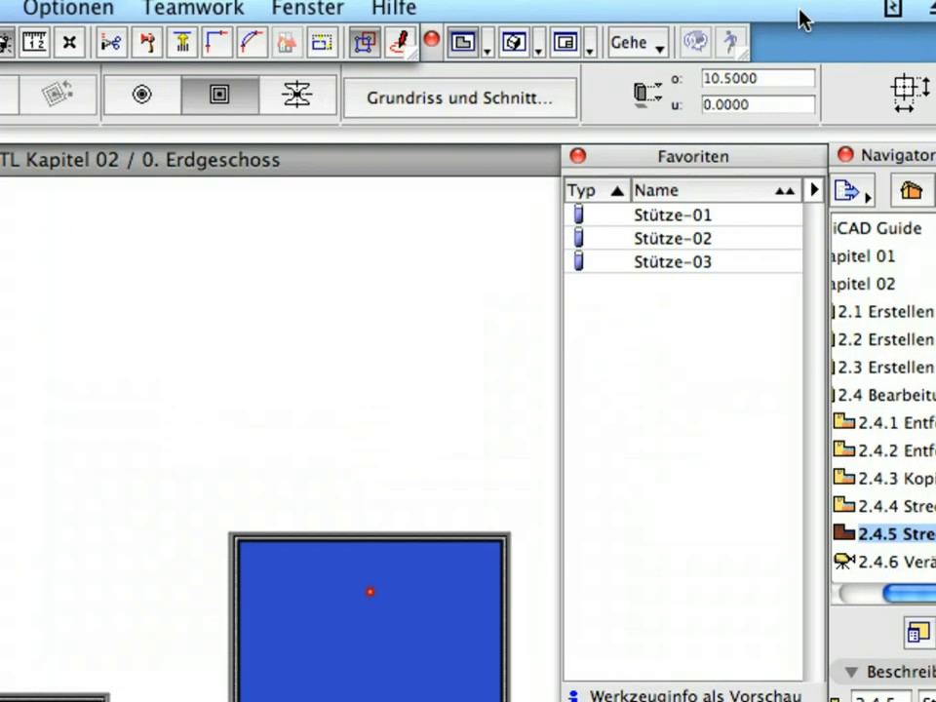
{"action": "left_click", "coordinate": [769, 124]}
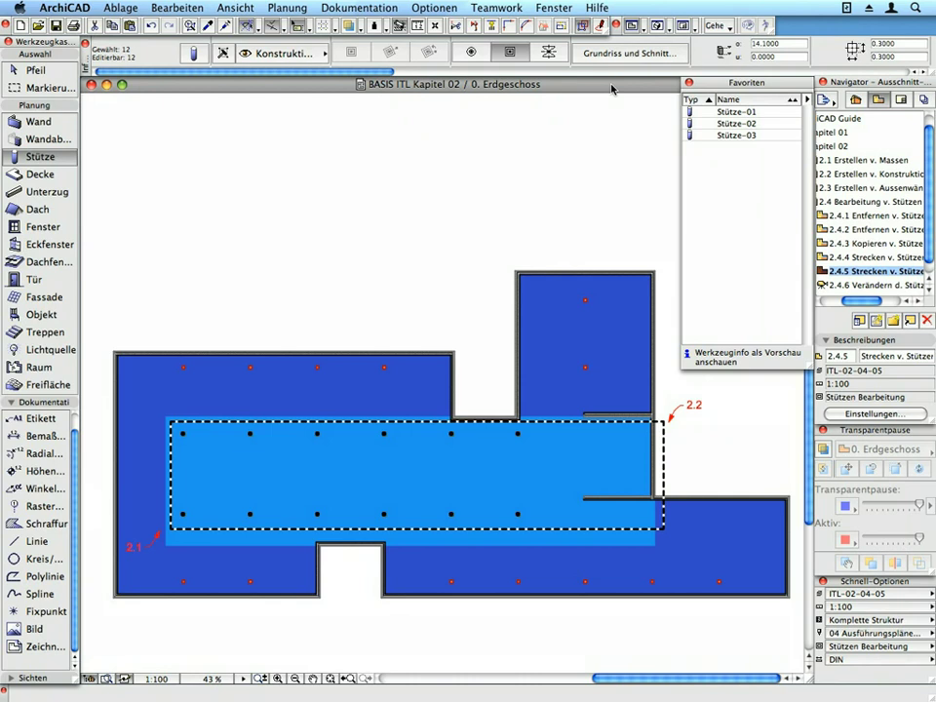
{"action": "key", "text": "Escape"}
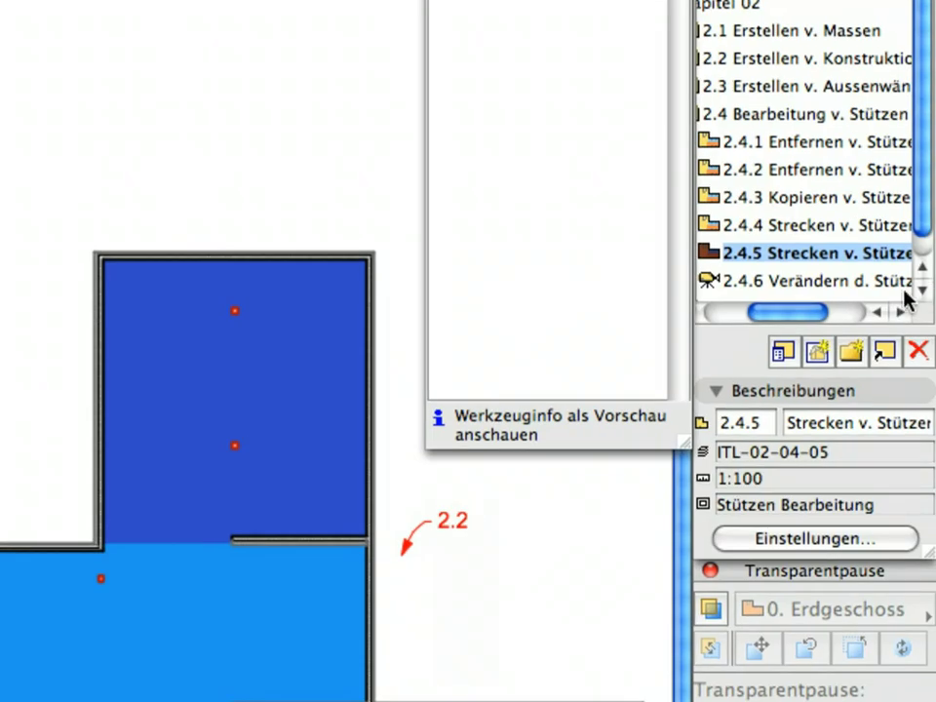
Open 3D view 2.4.6 of the ground floor to see the raised columns.
{"action": "left_click", "coordinate": [913, 284]}
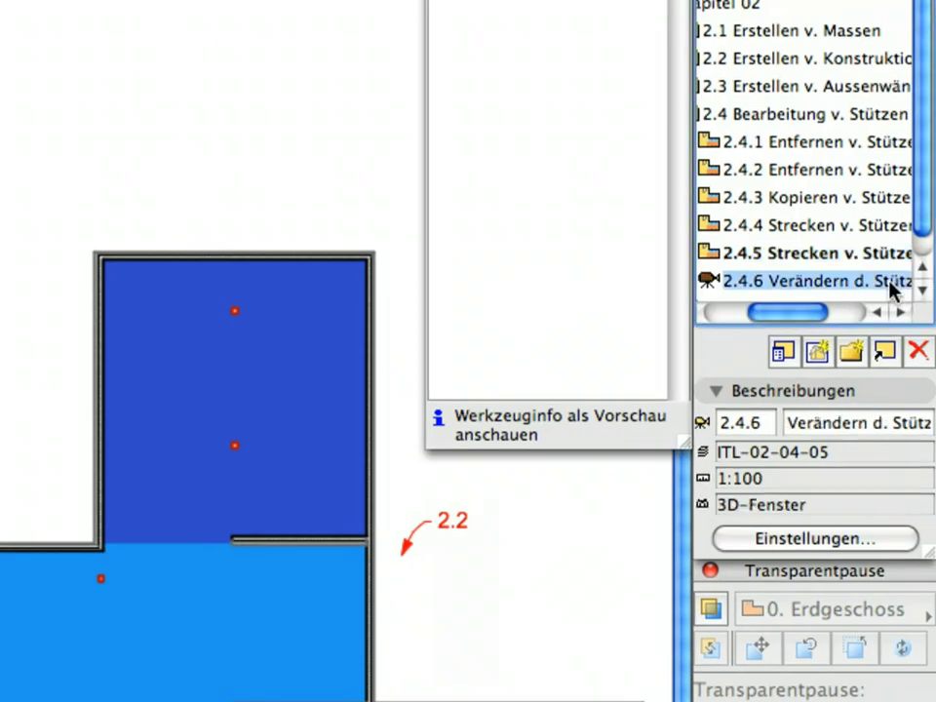